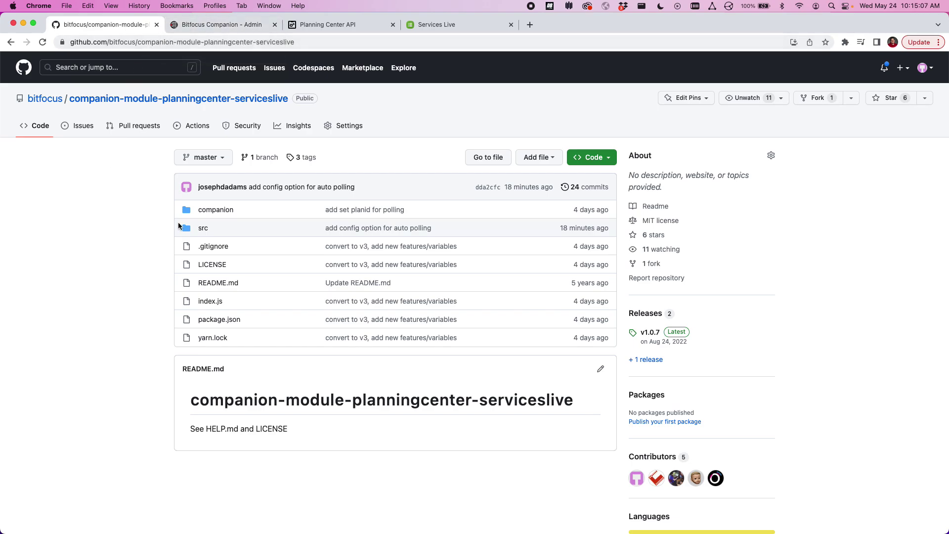
Look over the Services Live plan page, the Companion services-live connection settings and the Planning Center developer applications page.
left_click(437, 25)
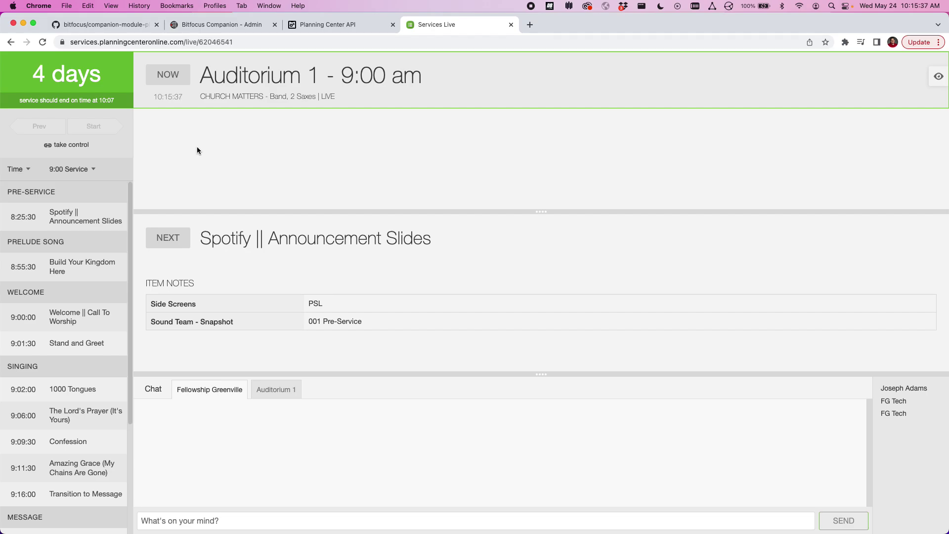
left_click(206, 27)
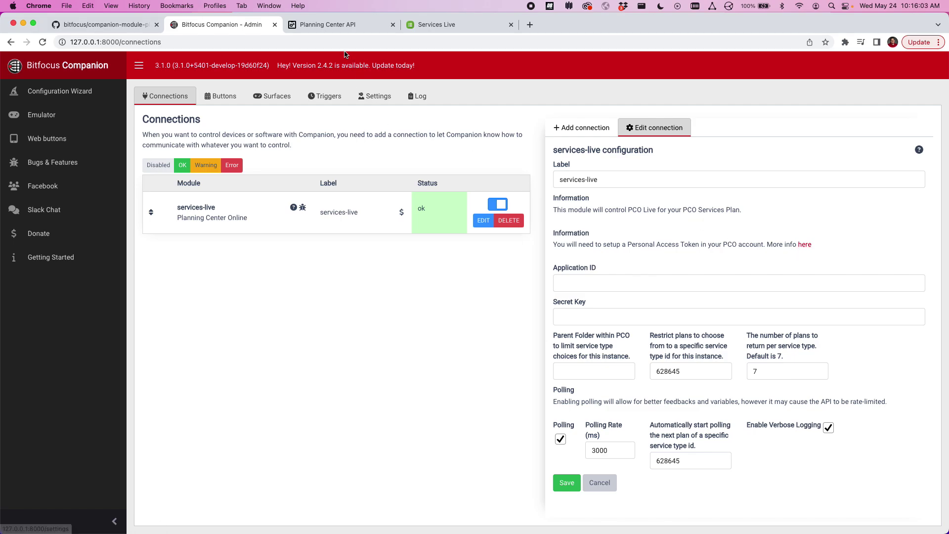
left_click(337, 25)
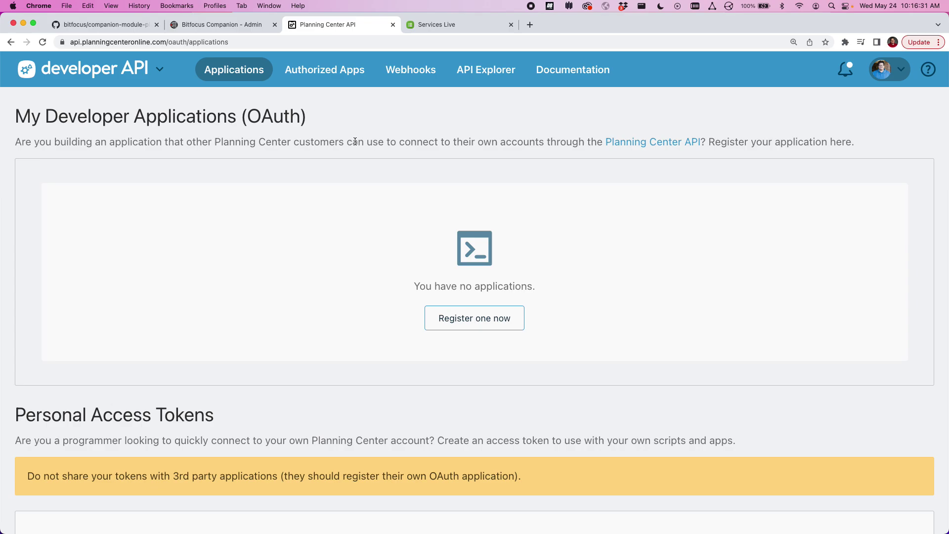
Return to the services-live connection settings in Companion and examine the Application ID, Secret Key and parent folder fields.
left_click(223, 25)
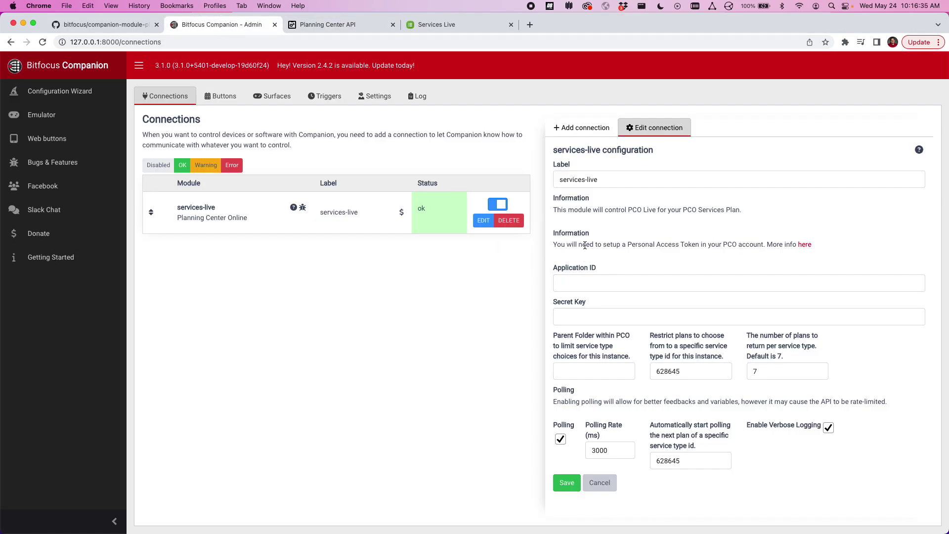
left_click(588, 281)
left_click(582, 318)
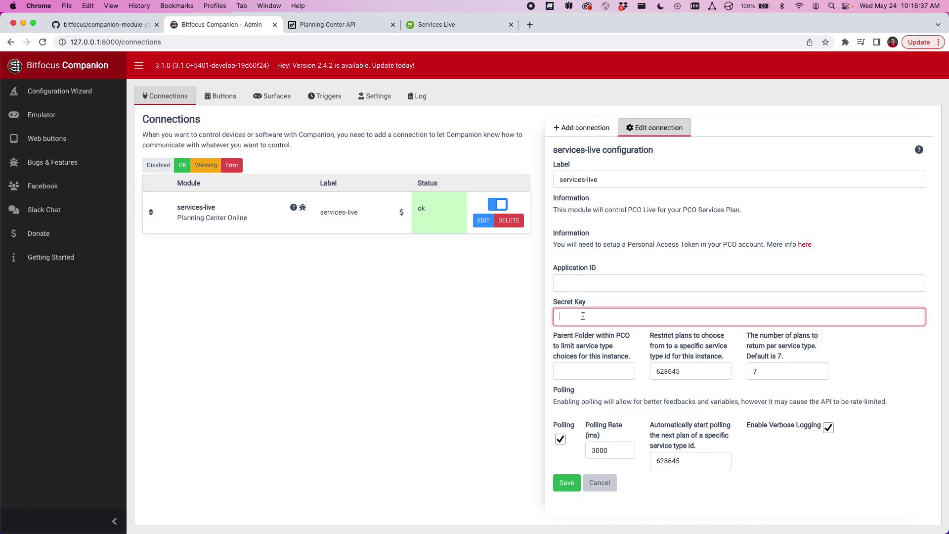
left_click(587, 286)
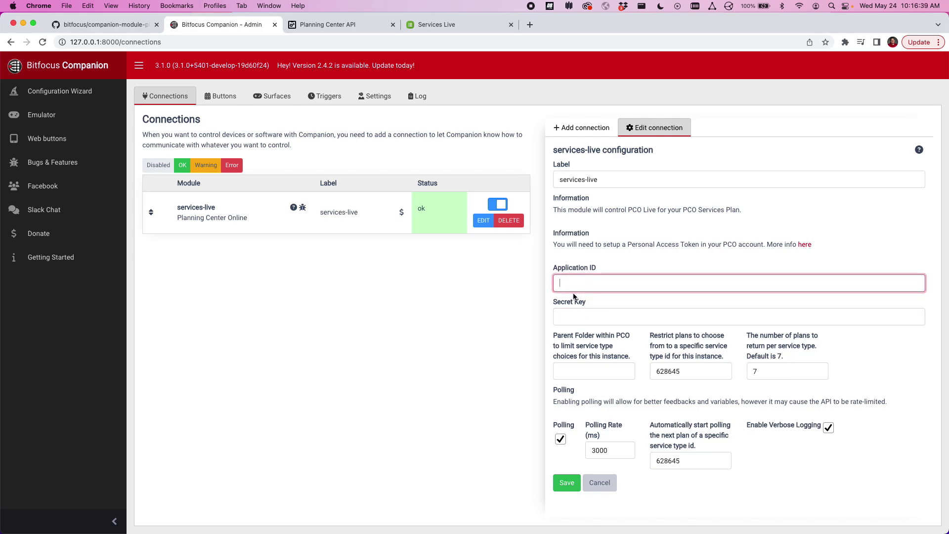
left_click(598, 337)
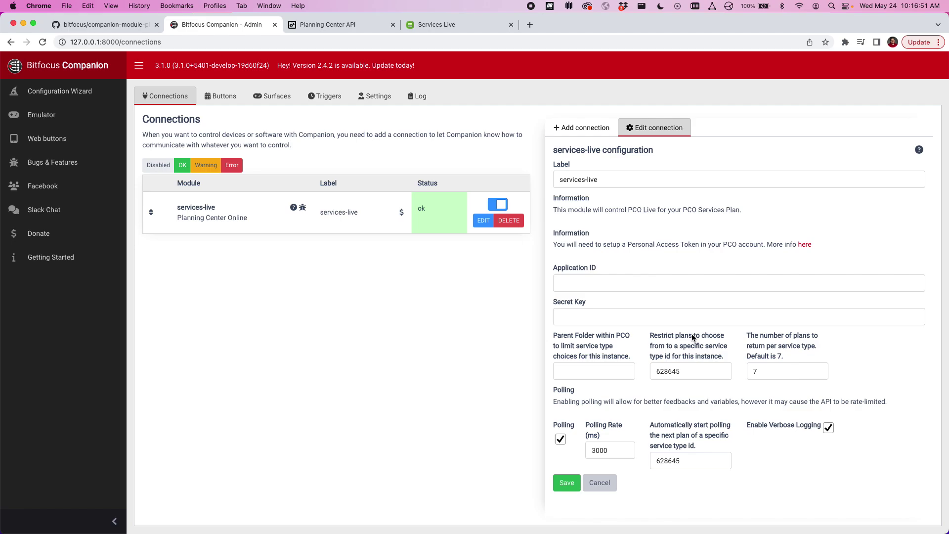
Examine the service type restriction and number-of-plans settings of the services-live connection, checking the live plan in Services Live for reference.
left_click(673, 373)
double_click(673, 373)
left_click(671, 371)
double_click(670, 371)
left_click(467, 26)
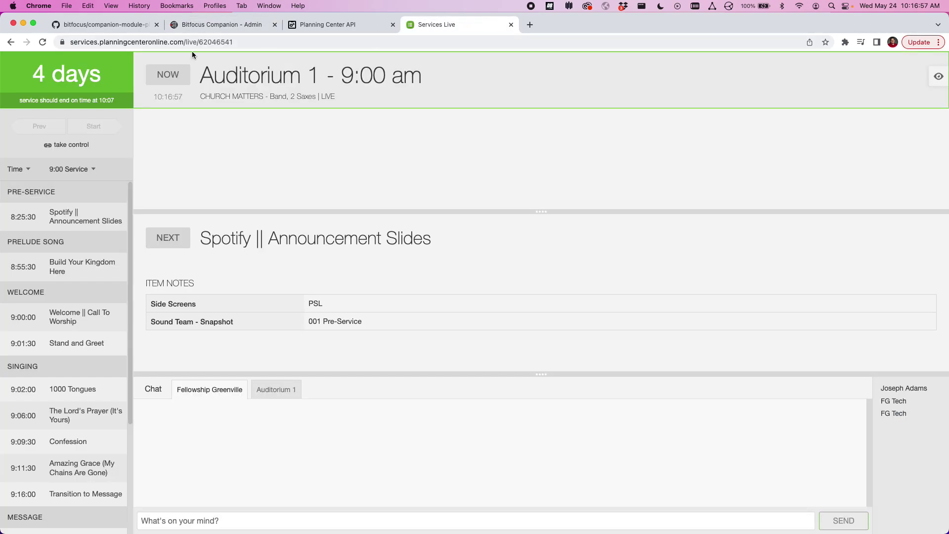
mouse_move(171, 59)
left_click(221, 76)
left_click(214, 27)
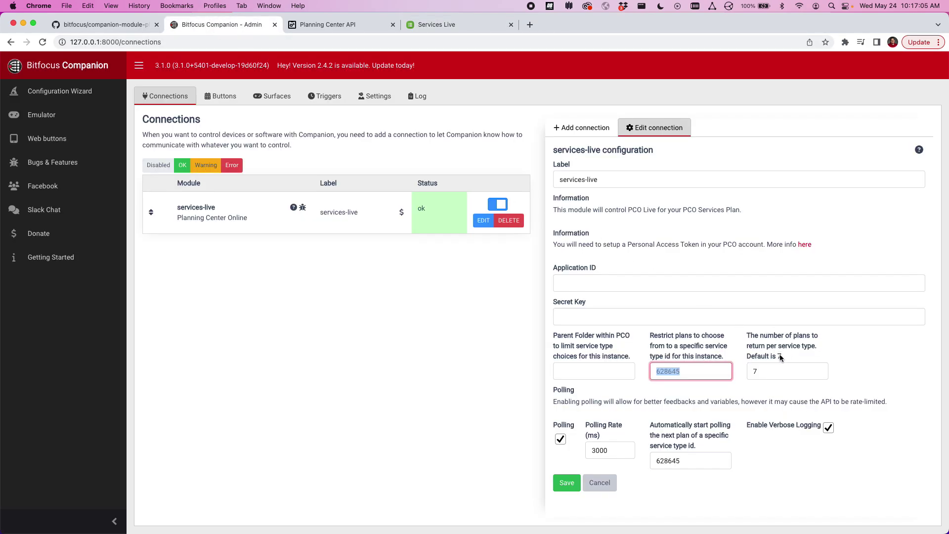
left_click(773, 370)
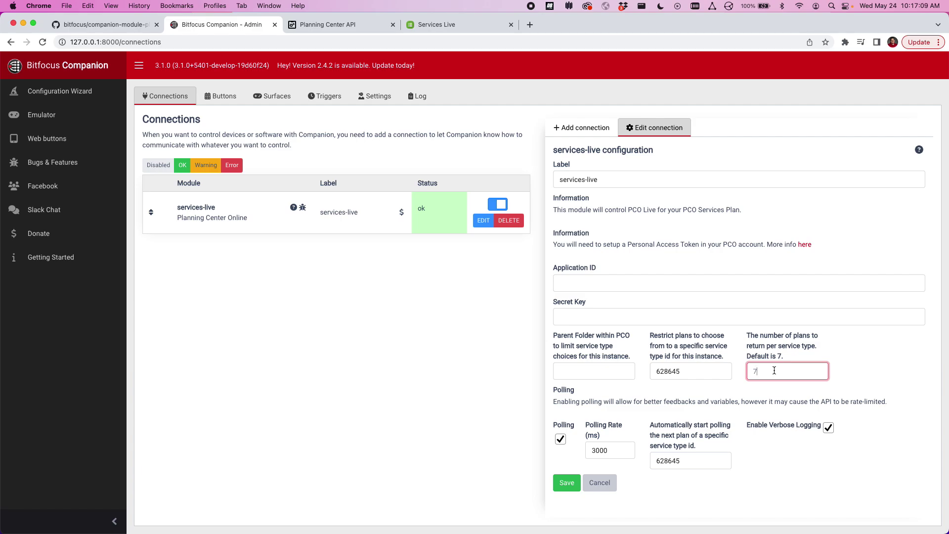
left_click(747, 401)
Inspect the actions of the previous-item and next-item buttons on page 1 and compare them with the controls in Services Live.
left_click(218, 97)
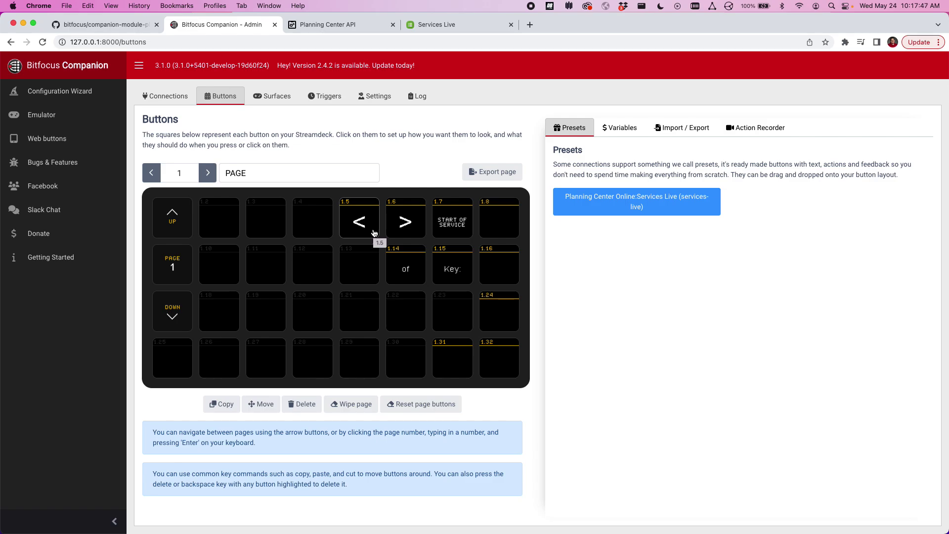
left_click(406, 224)
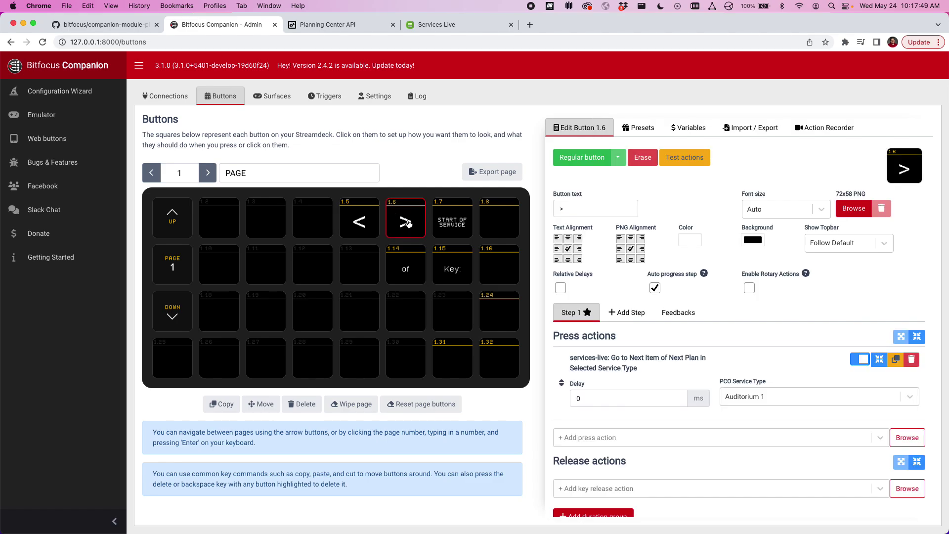
left_click(378, 228)
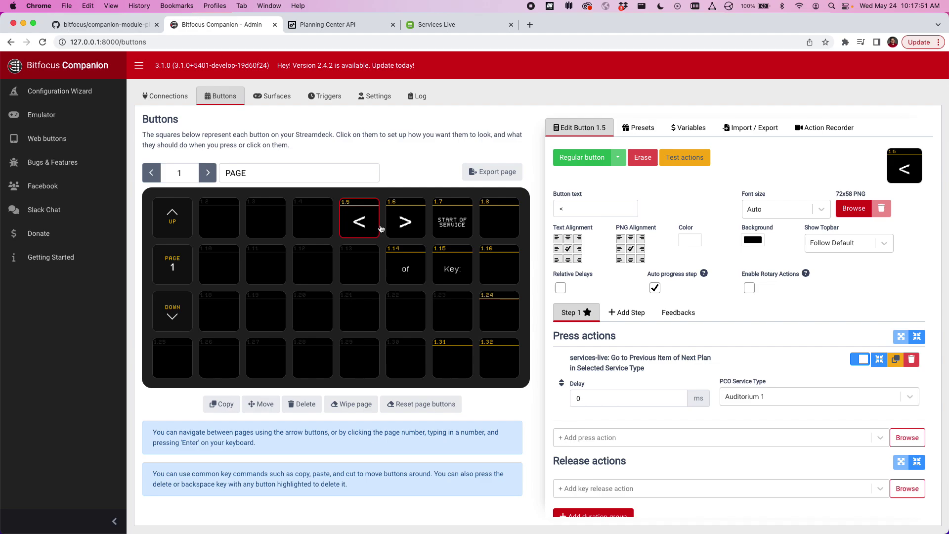
left_click(399, 227)
left_click(433, 25)
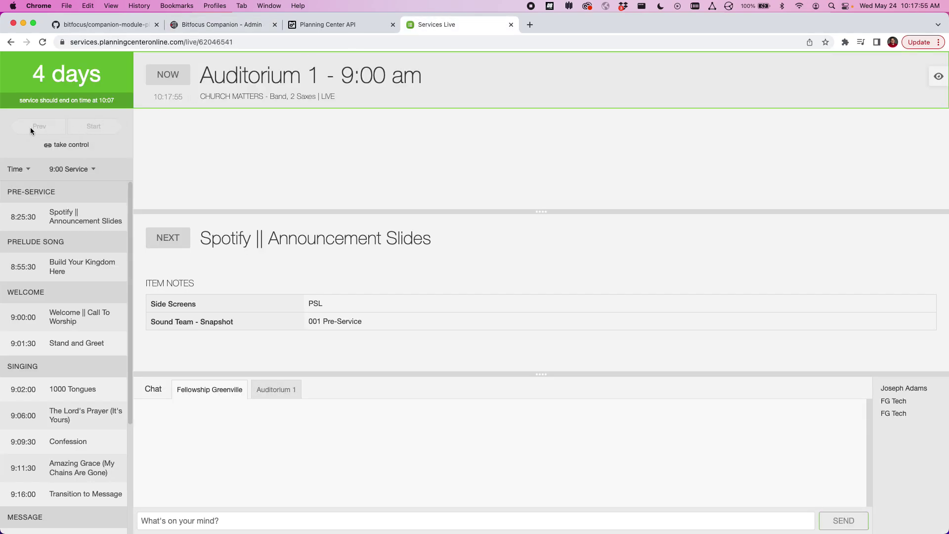
left_click(226, 26)
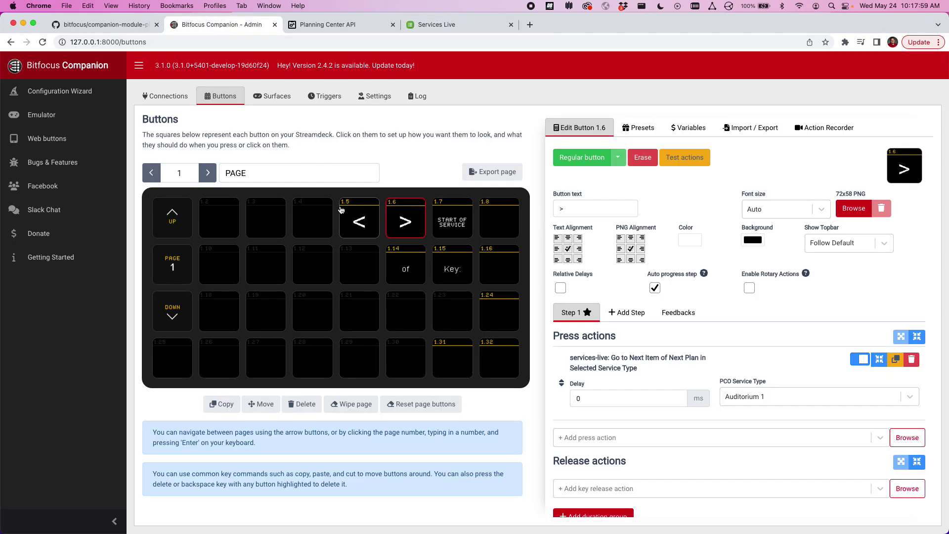
Select the current-item button 1.7 and read through the full list of services-live variables with their descriptions and current values.
left_click(458, 227)
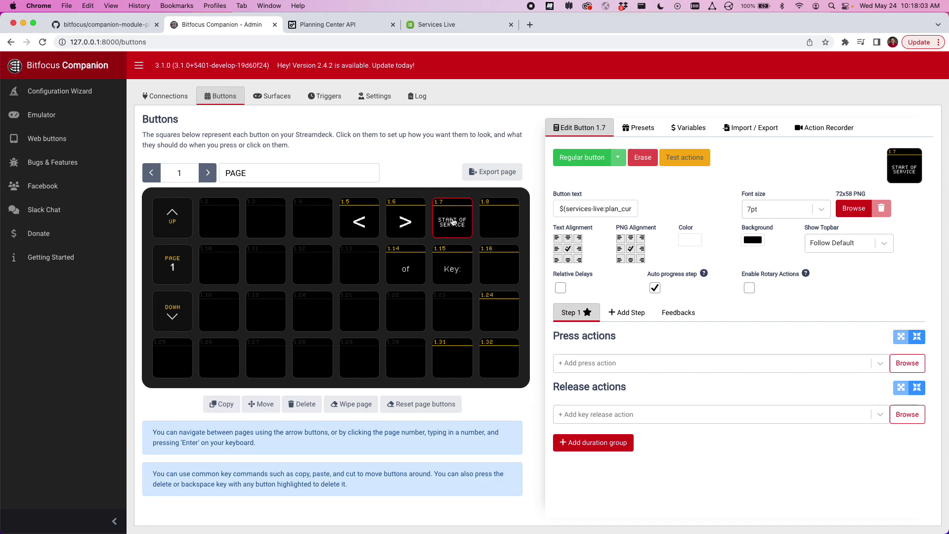
left_click(688, 128)
left_click(636, 218)
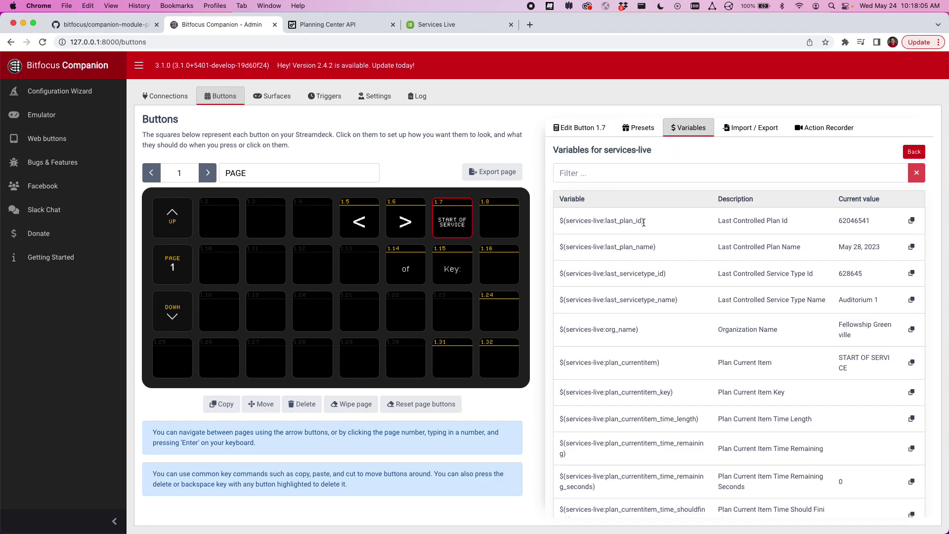
scroll(669, 267, "down", 2)
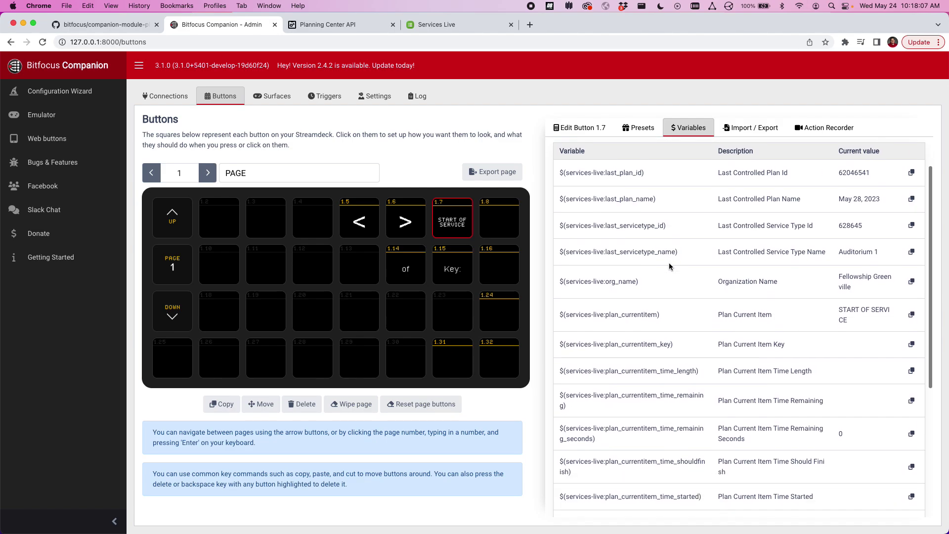
scroll(669, 265, "up", 2)
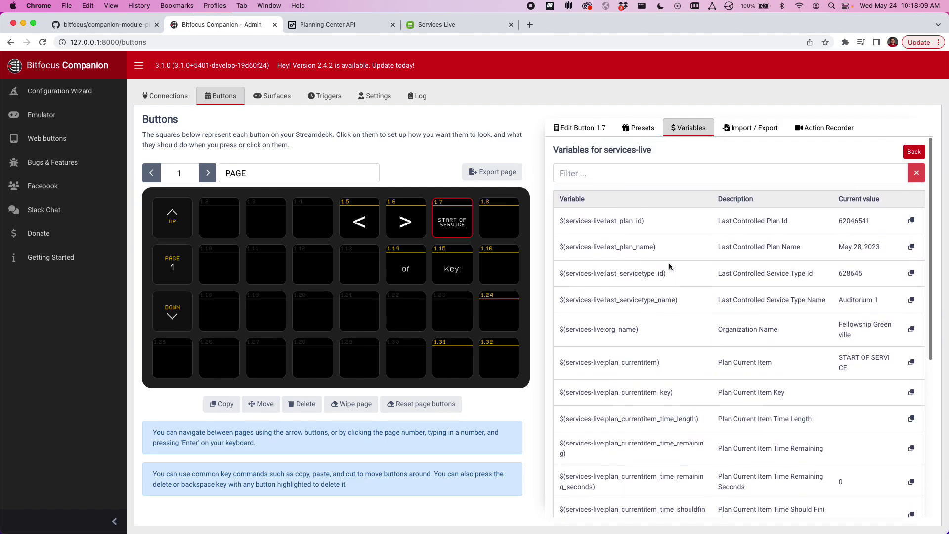
scroll(646, 240, "down", 1)
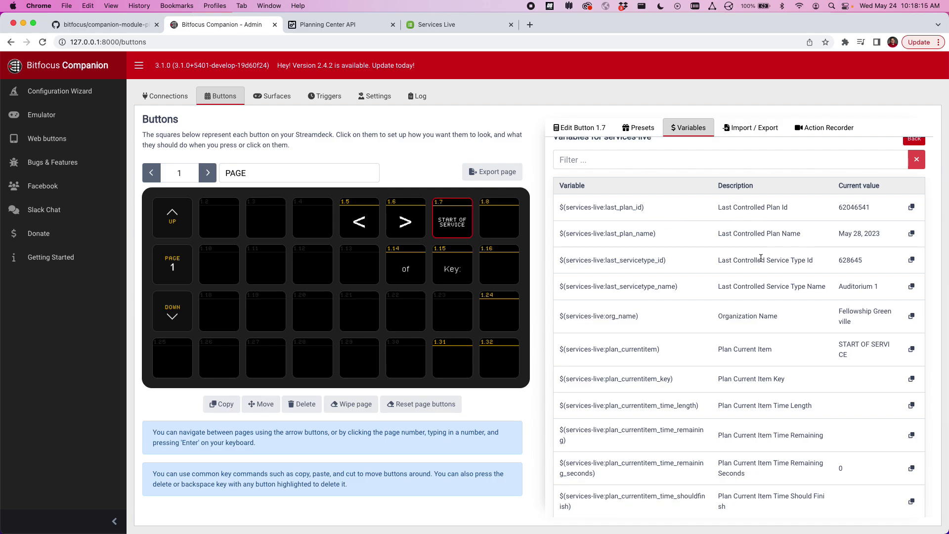
scroll(757, 257, "down", 1)
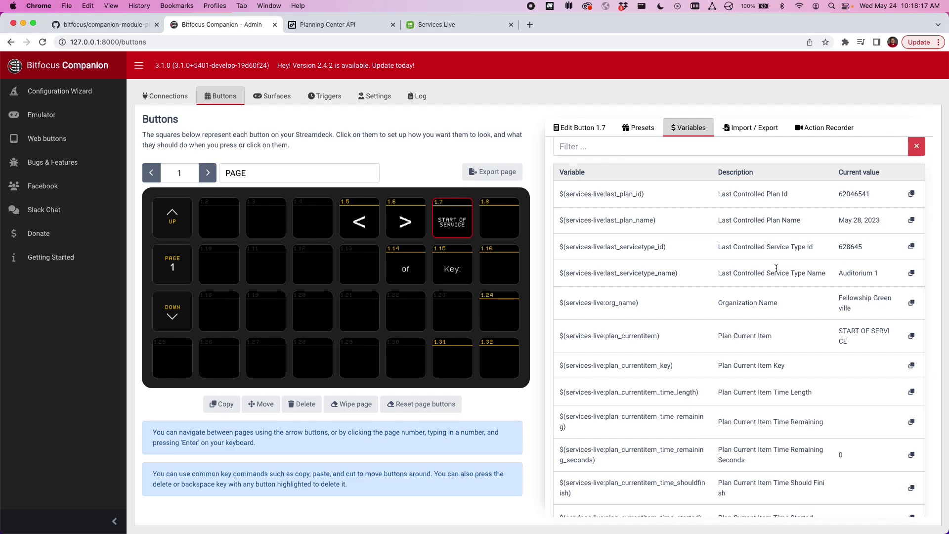
scroll(835, 266, "down", 1)
scroll(842, 283, "down", 3)
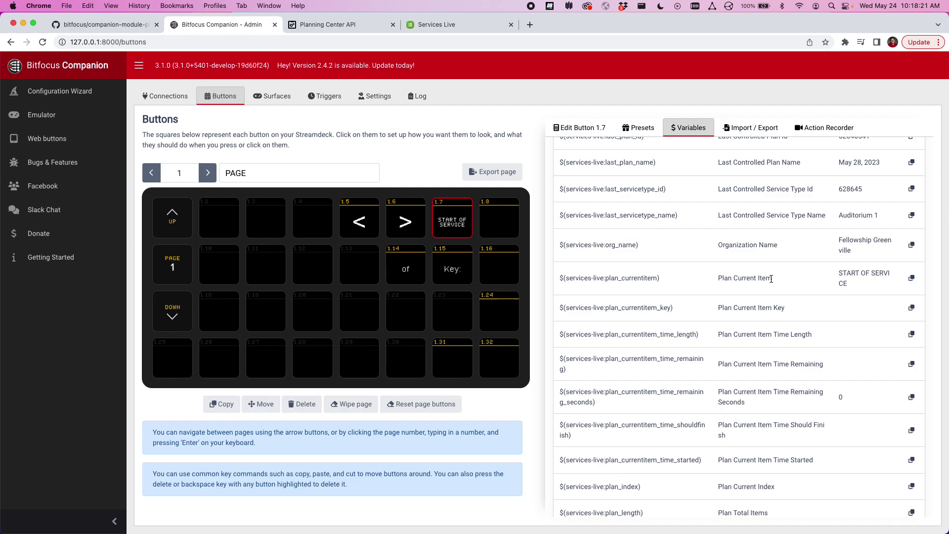
scroll(768, 285, "down", 2)
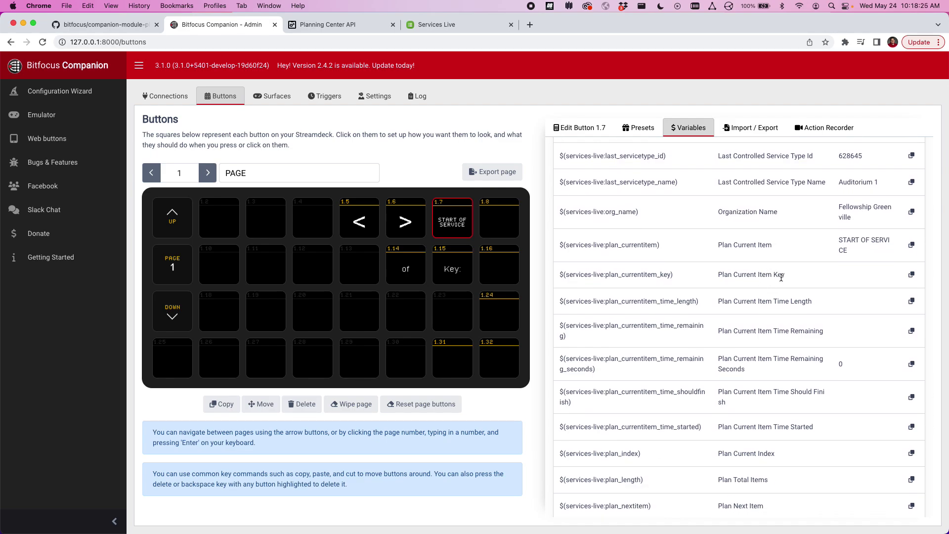
scroll(781, 277, "down", 1)
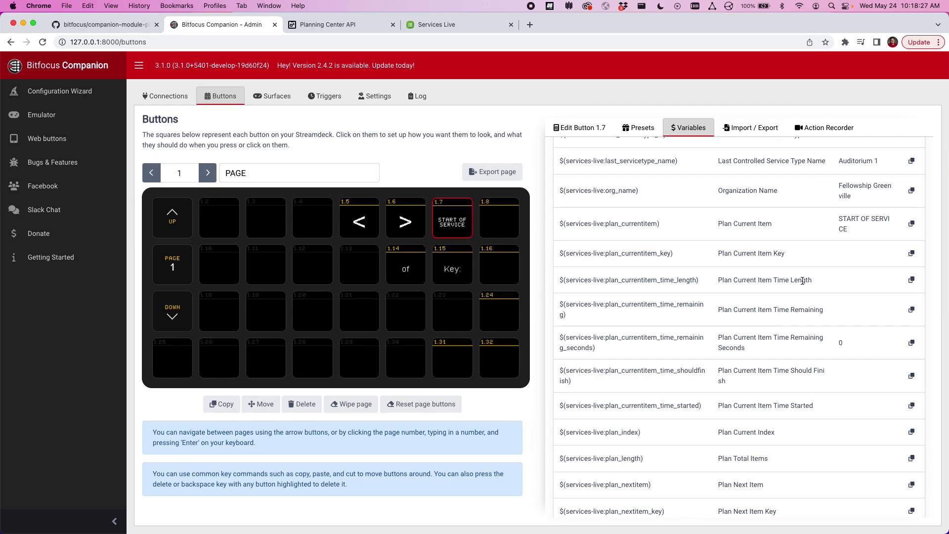
scroll(805, 310, "down", 2)
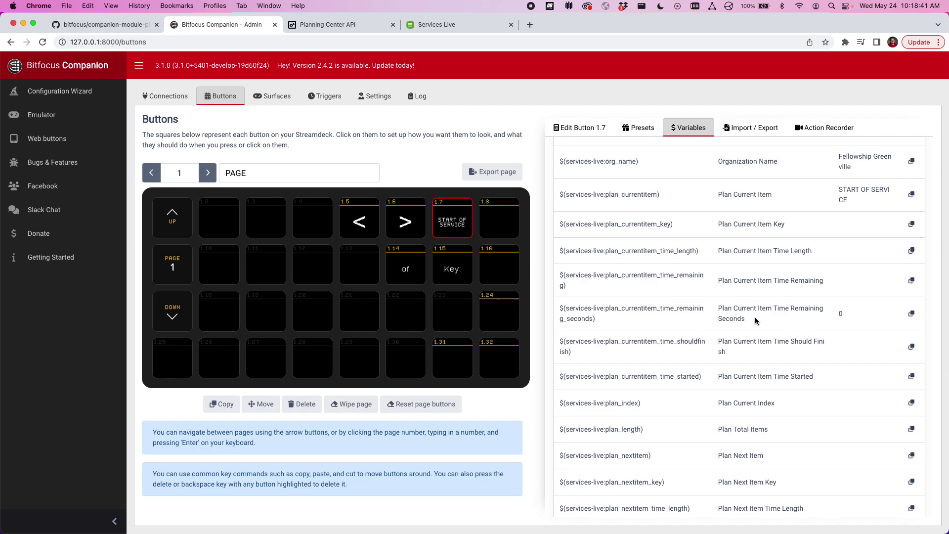
scroll(755, 321, "down", 1)
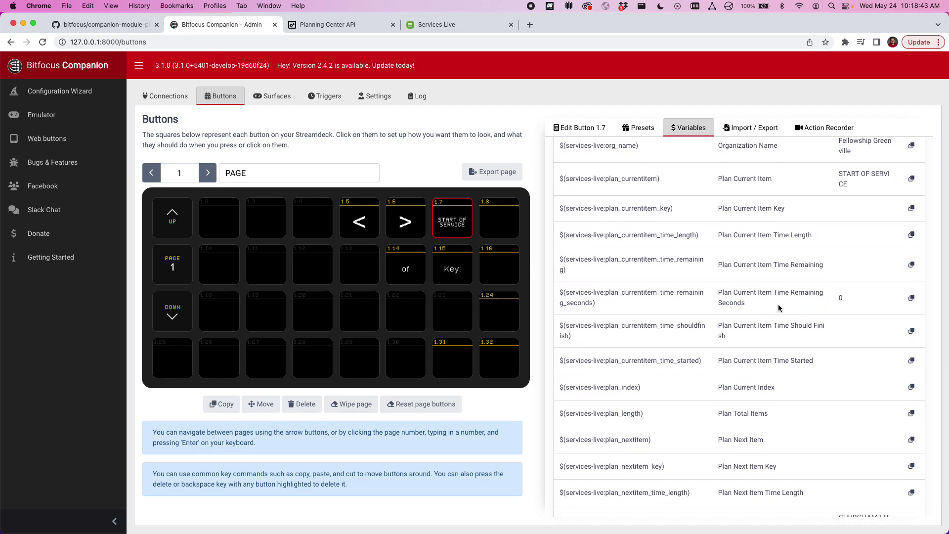
scroll(778, 308, "down", 1)
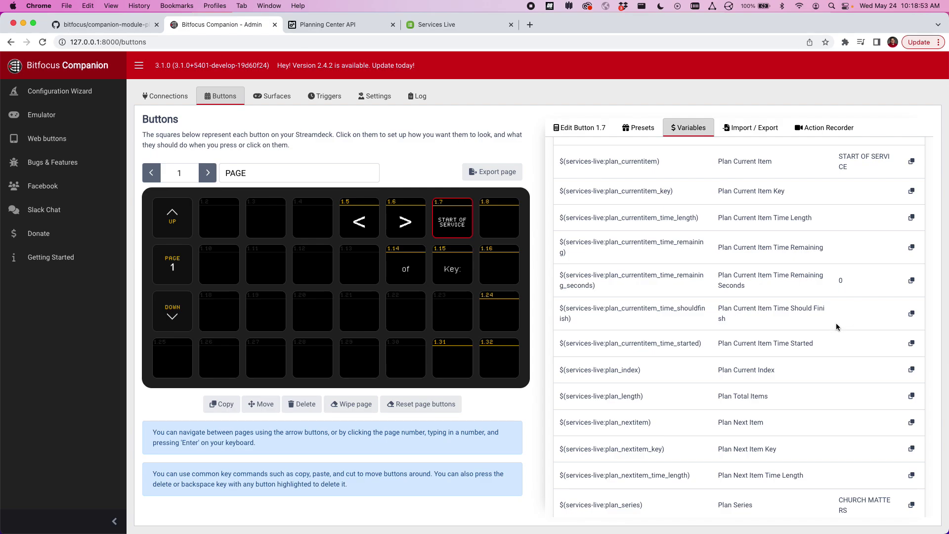
scroll(840, 326, "down", 1)
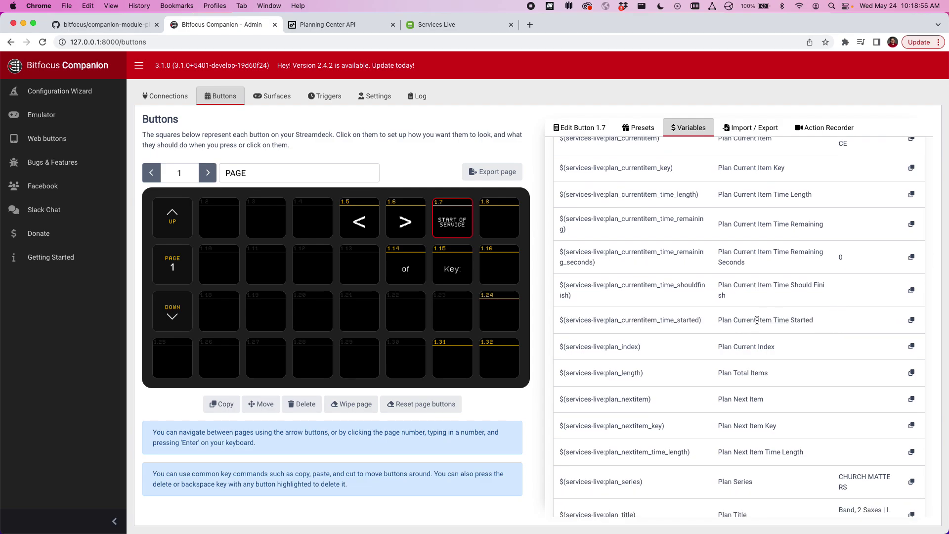
scroll(800, 317, "down", 2)
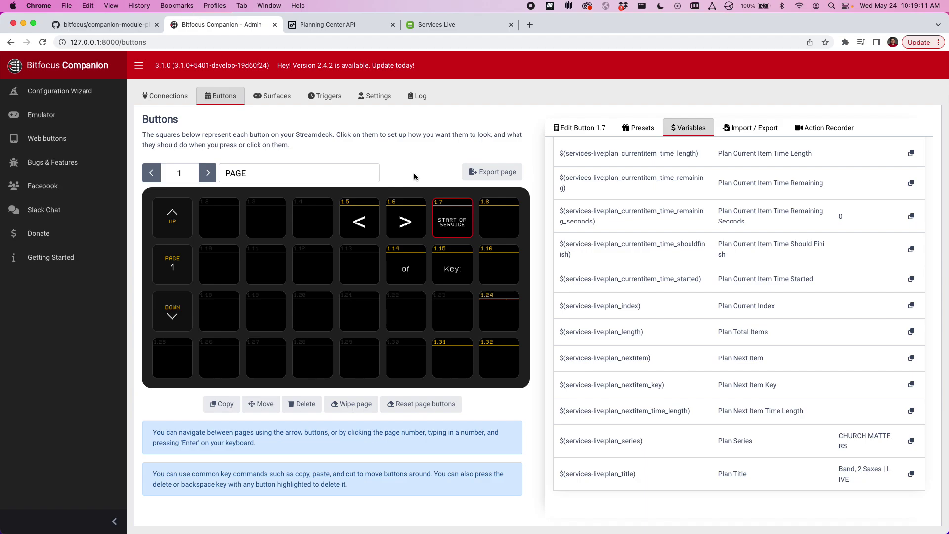
Add the services-live press action "Go to Next Item of a Specific Plan" to button 1.6 and go to its PCO Plan Id field.
left_click(405, 218)
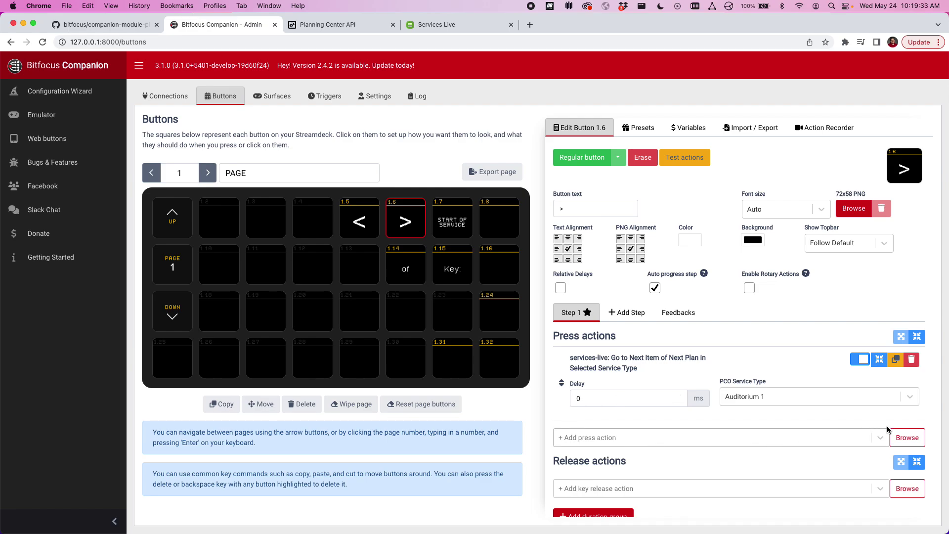
left_click(907, 437)
left_click(324, 186)
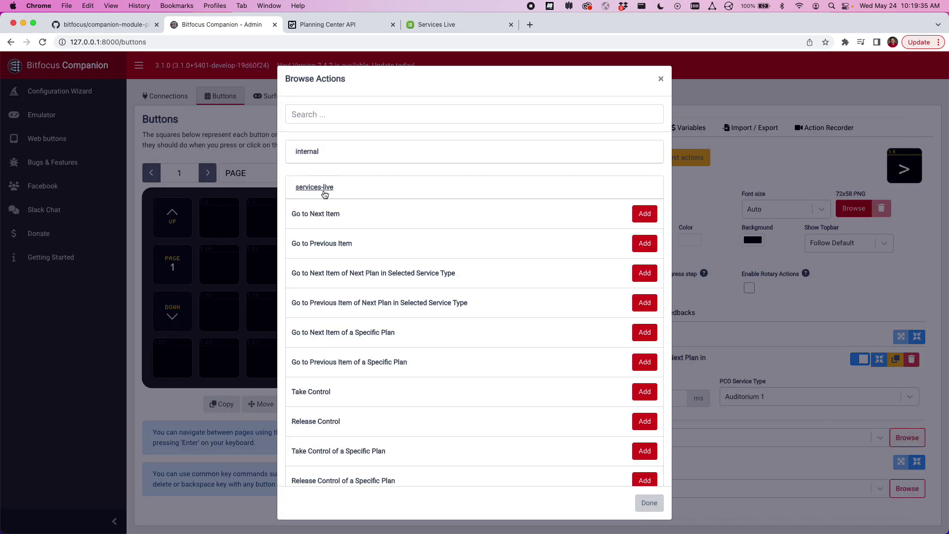
scroll(385, 205, "down", 1)
scroll(391, 197, "down", 2)
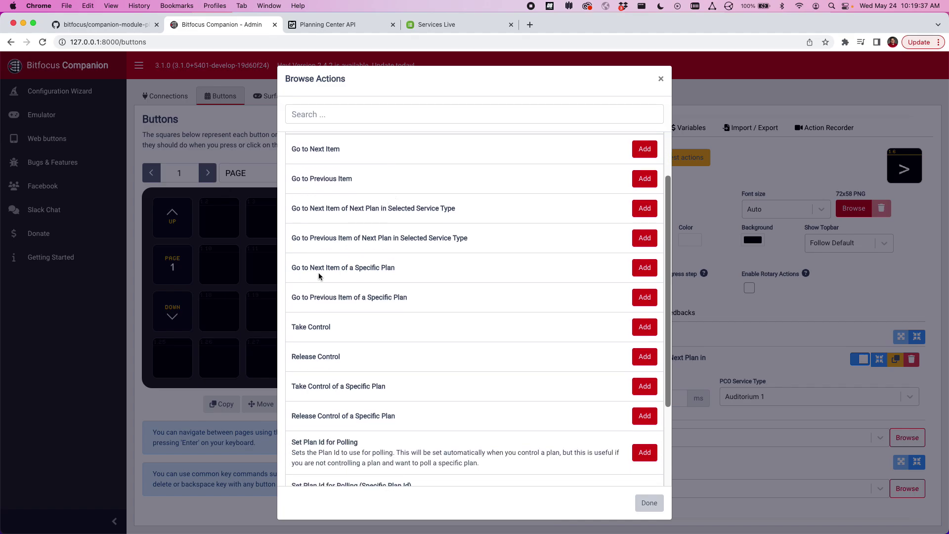
left_click(639, 267)
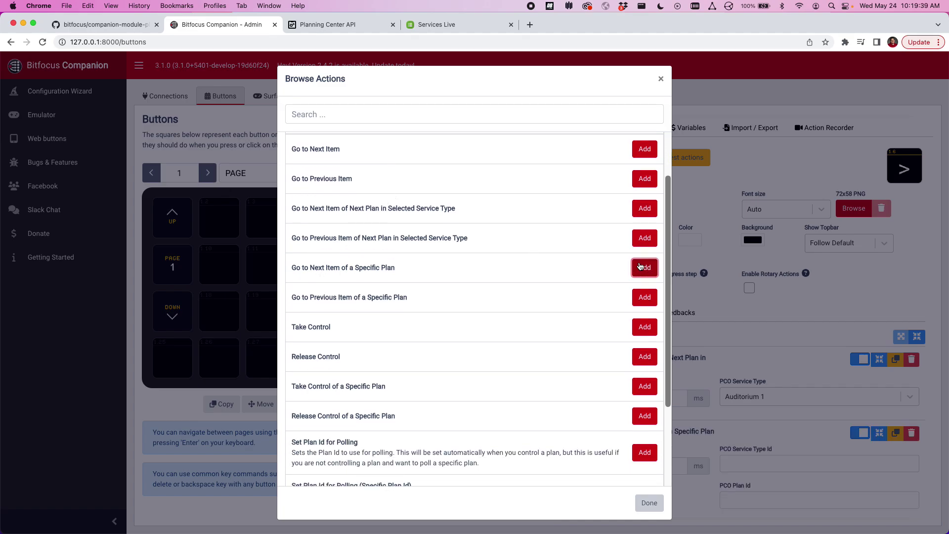
left_click(730, 426)
scroll(730, 426, "down", 3)
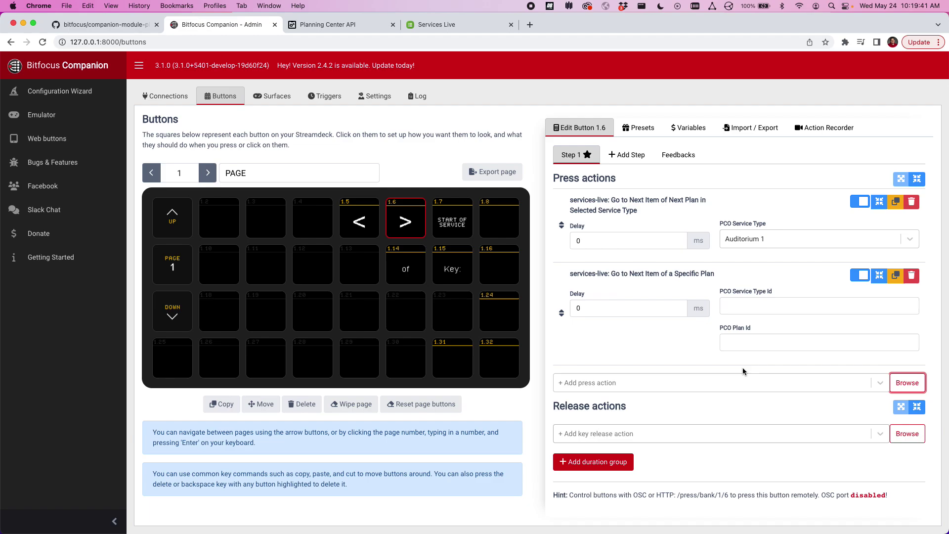
left_click(746, 305)
left_click(752, 343)
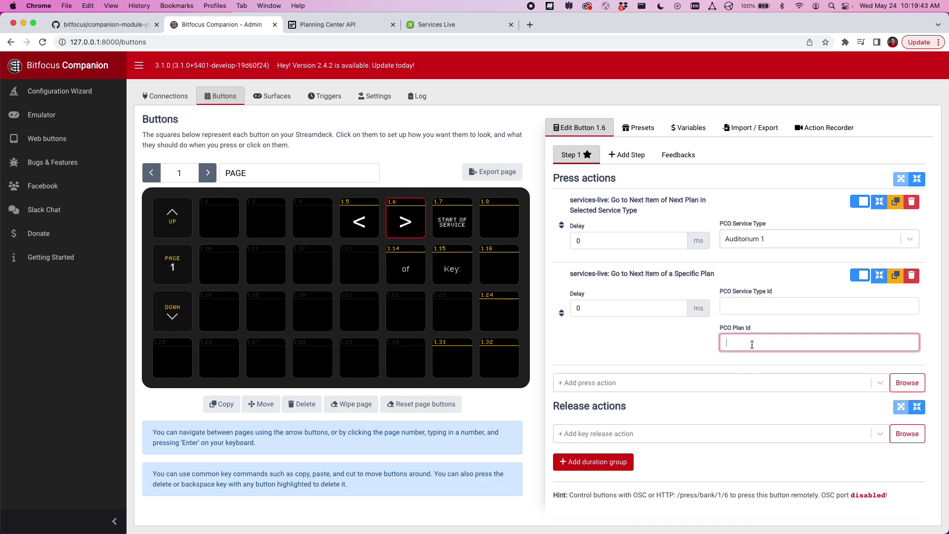
Look over the PCO Service Type Id and Plan Id fields and delete the "Go to Next Item of a Specific Plan" action from button 1.6.
left_click(747, 313)
key("Tab")
left_click(749, 309)
left_click(910, 275)
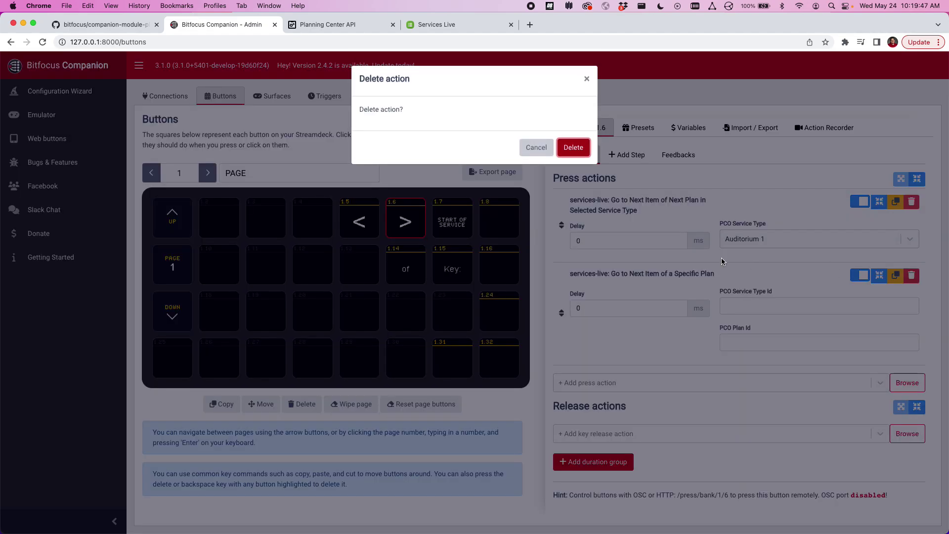
left_click(569, 148)
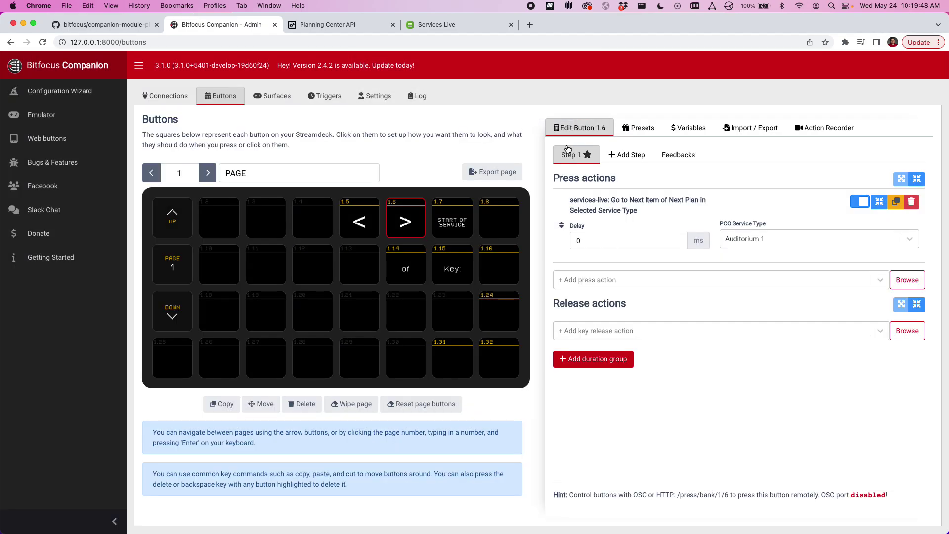
Browse the services-live actions and add the press action "Go to Next Item" to button 1.6.
left_click(907, 280)
scroll(391, 277, "up", 1)
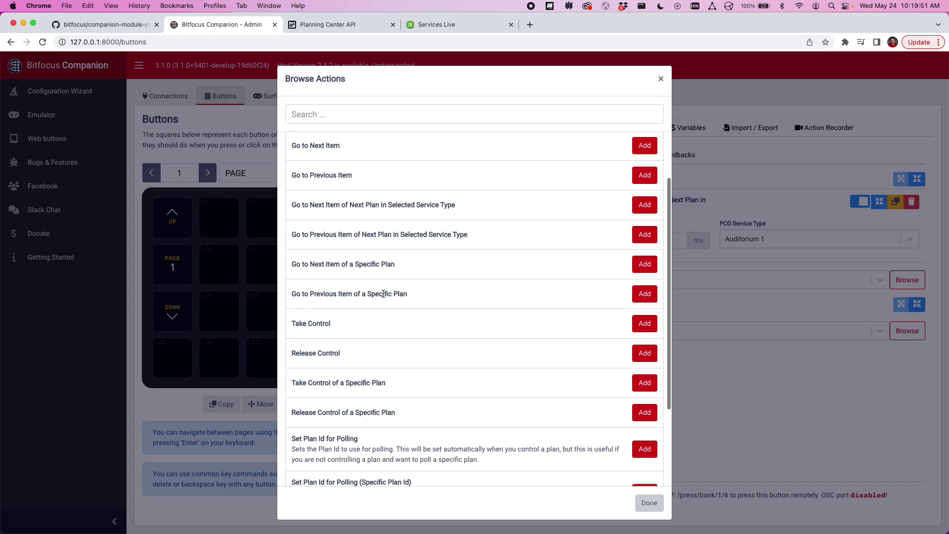
scroll(381, 290, "up", 1)
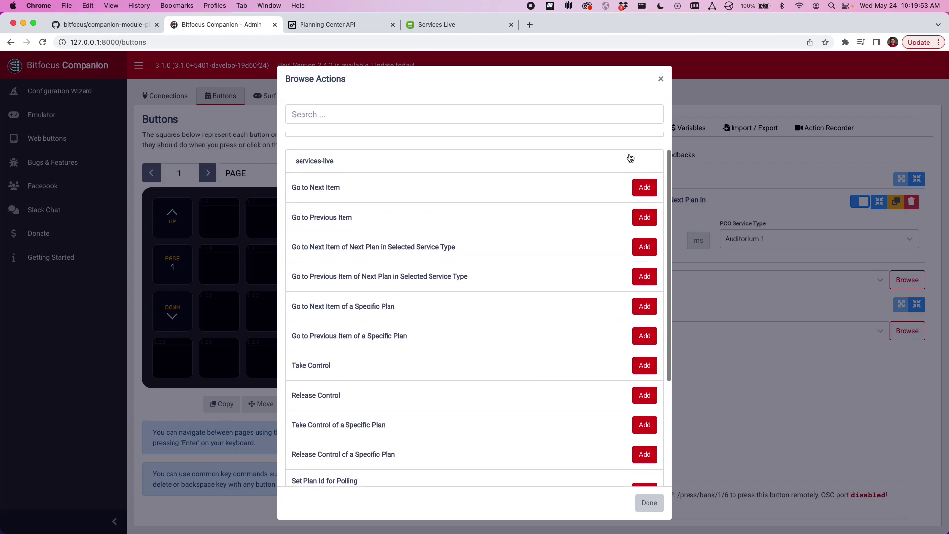
left_click(644, 187)
Review the plans selectable as PCO Plan for the "Go to Next Item" action and delete that action from button 1.6.
left_click(796, 300)
left_click(796, 305)
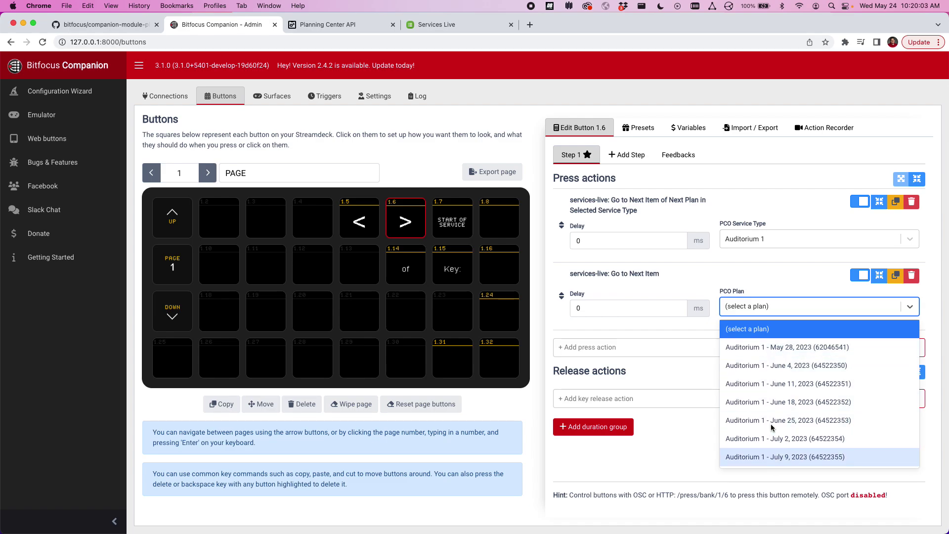
left_click(765, 277)
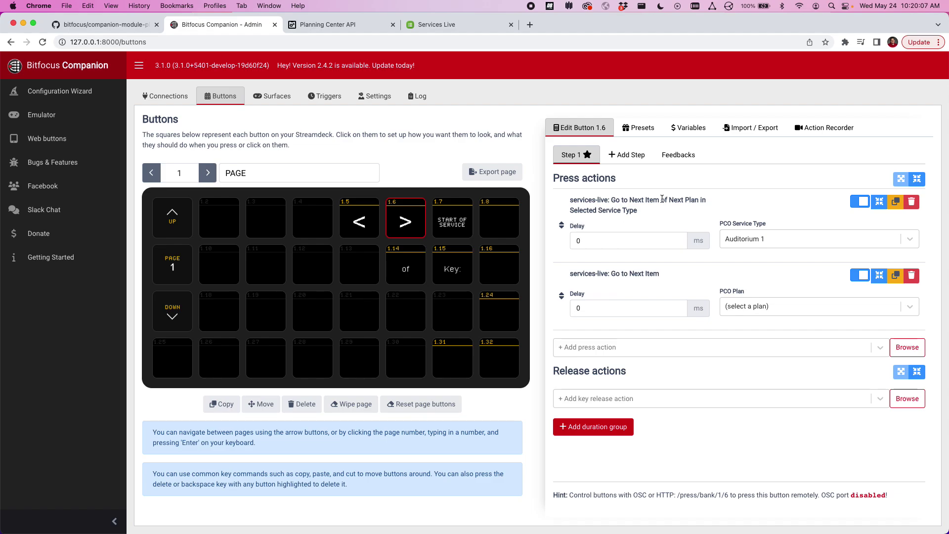
left_click(727, 306)
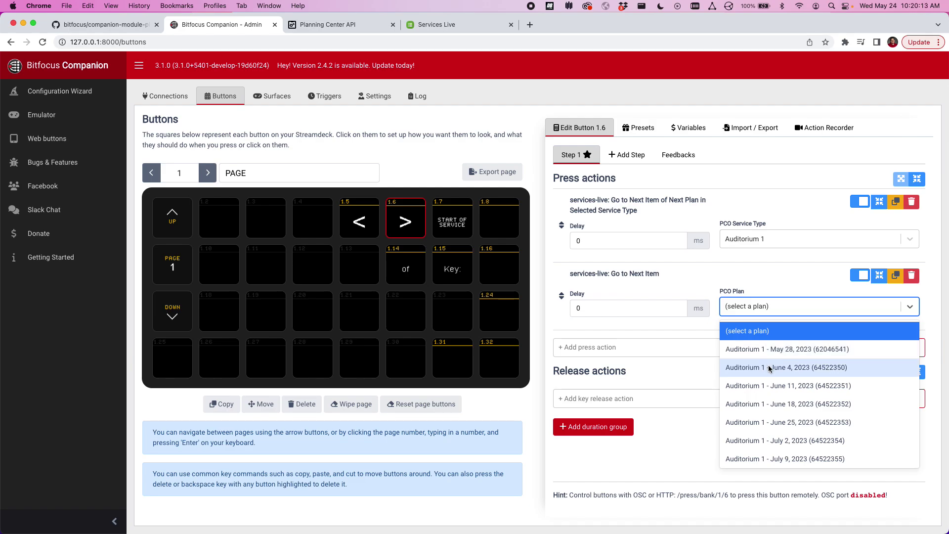
left_click(754, 297)
left_click(910, 275)
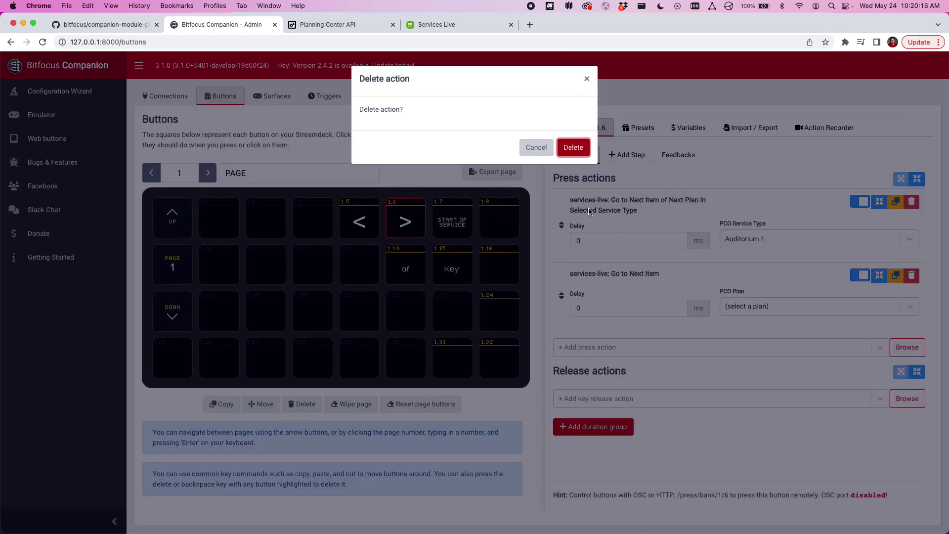
left_click(584, 151)
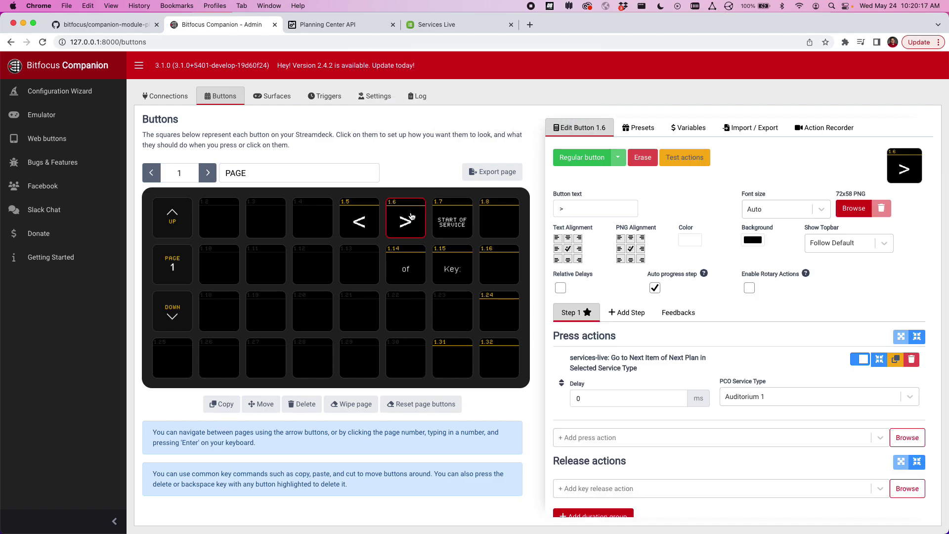
Test the actions of next-item button 1.6 to start the plan, checking Services Live before and after.
left_click(475, 26)
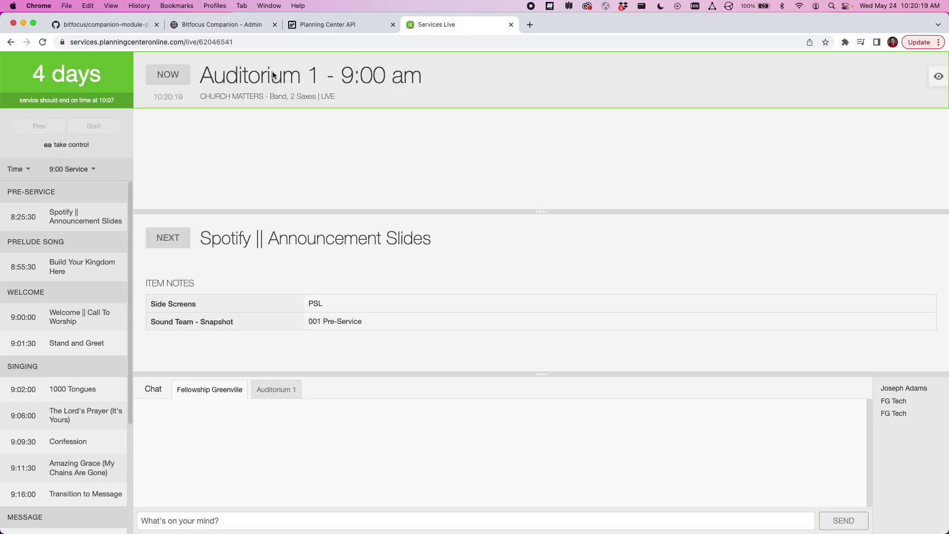
left_click(221, 25)
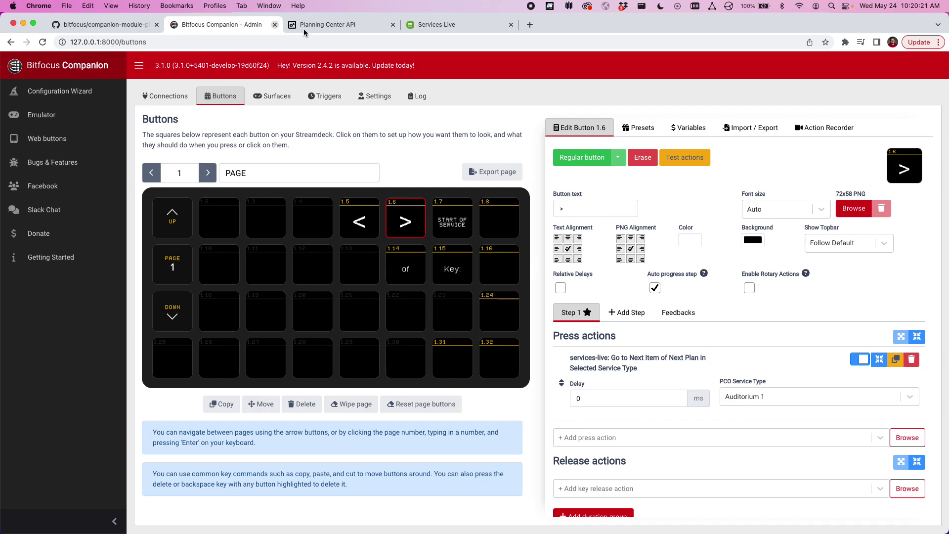
left_click(679, 159)
left_click(700, 159)
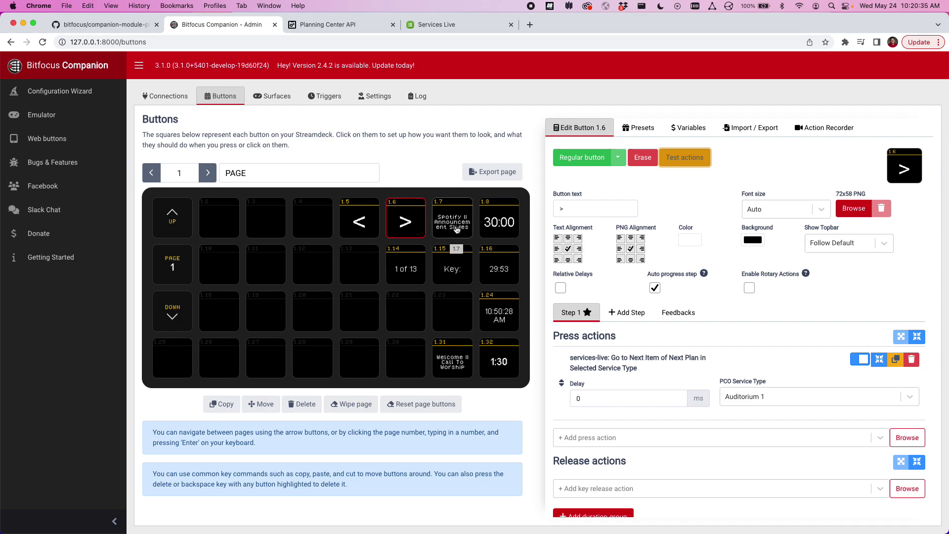
left_click(437, 23)
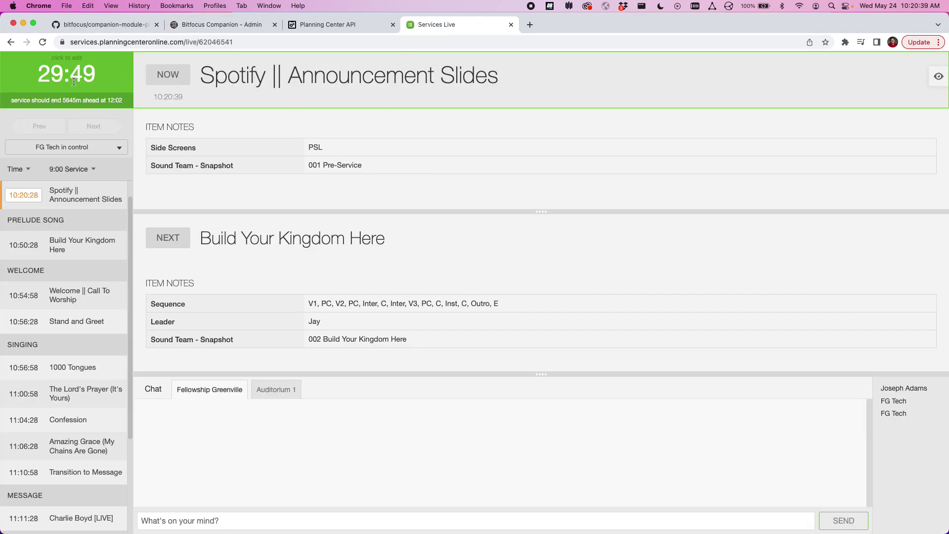
left_click(222, 28)
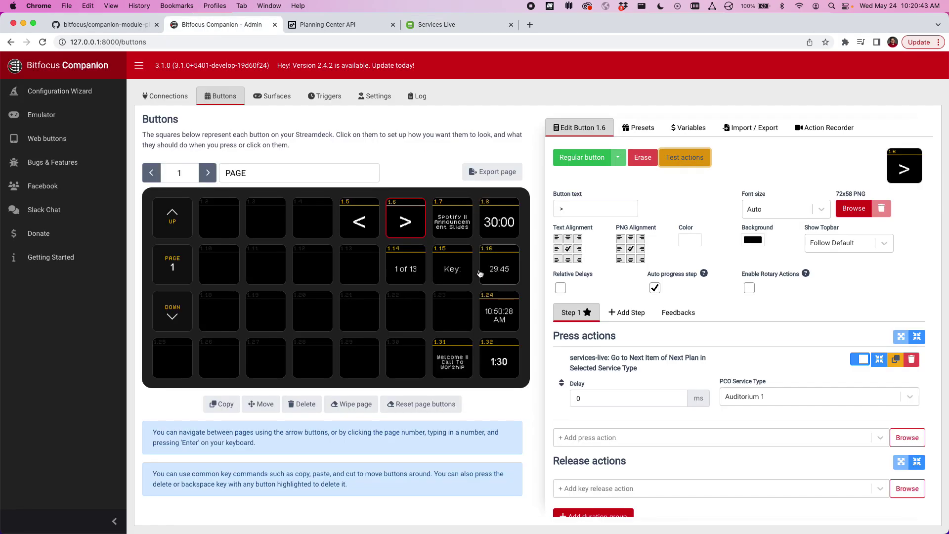
Inspect the time buttons 1.16 and 1.24 and advance the live plan by two items with test runs of button 1.6.
left_click(502, 270)
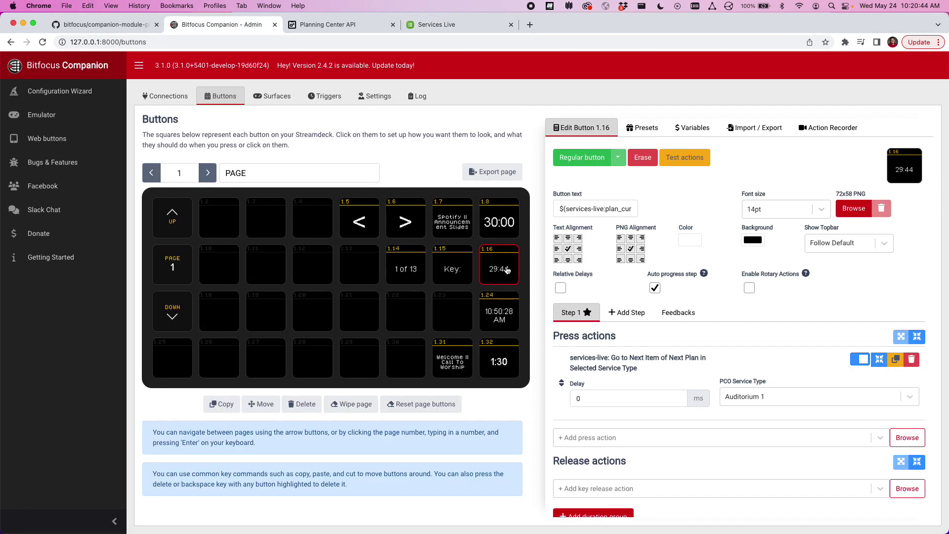
left_click(499, 297)
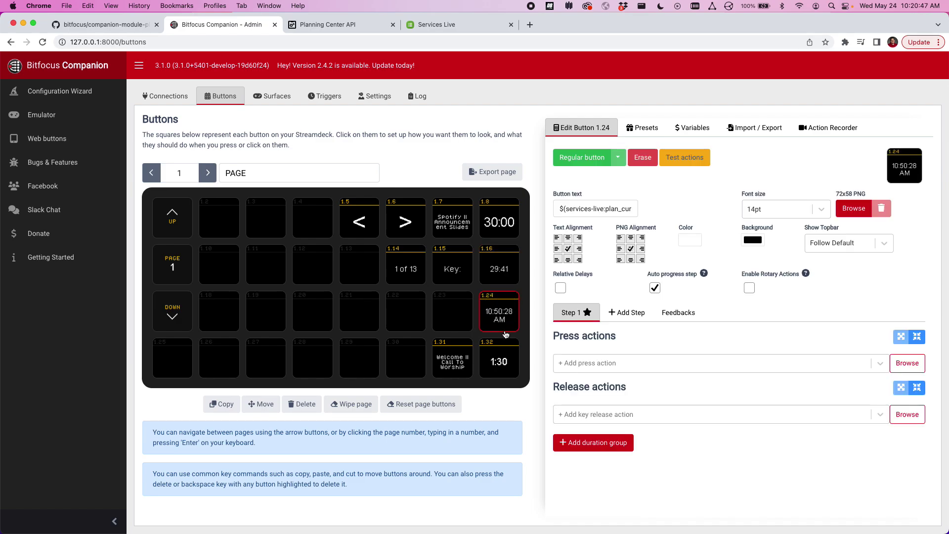
left_click(409, 234)
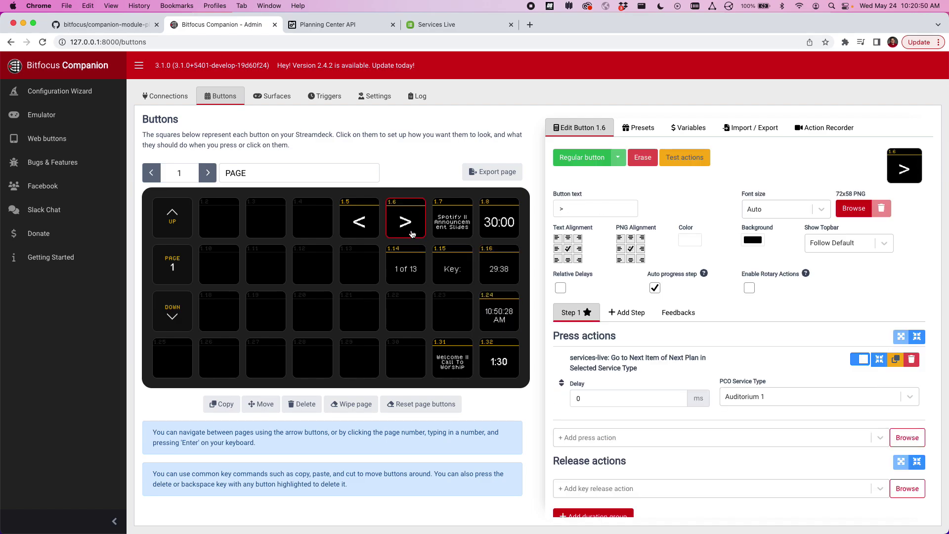
left_click(685, 161)
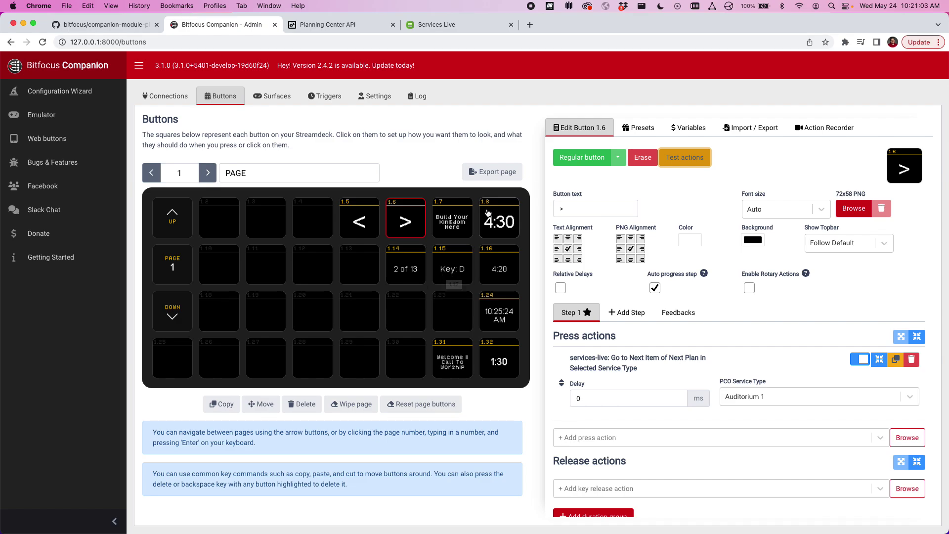
left_click(664, 161)
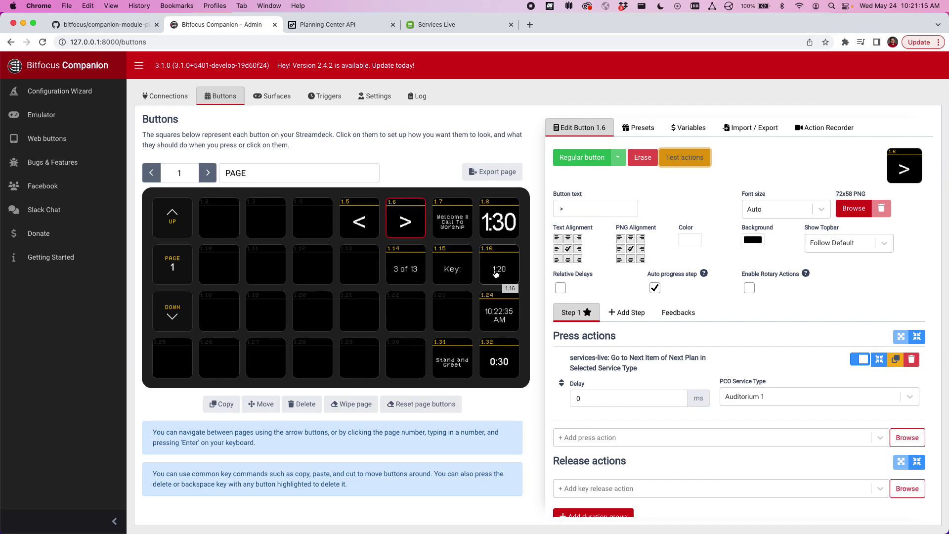
Examine the Plan Item Time Overrun feedback on button 1.16 and compare the button's countdown with Services Live.
left_click(495, 273)
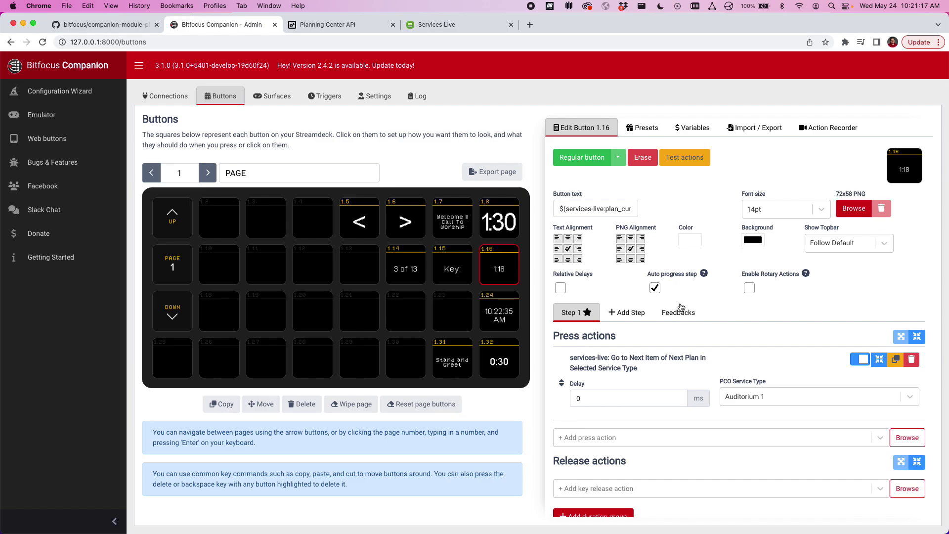
left_click(678, 311)
scroll(680, 305, "down", 3)
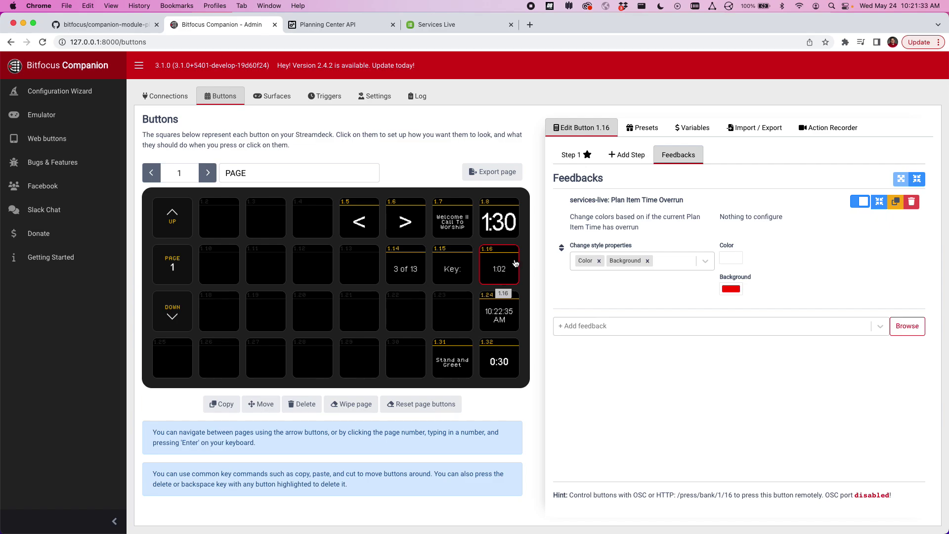
left_click(435, 24)
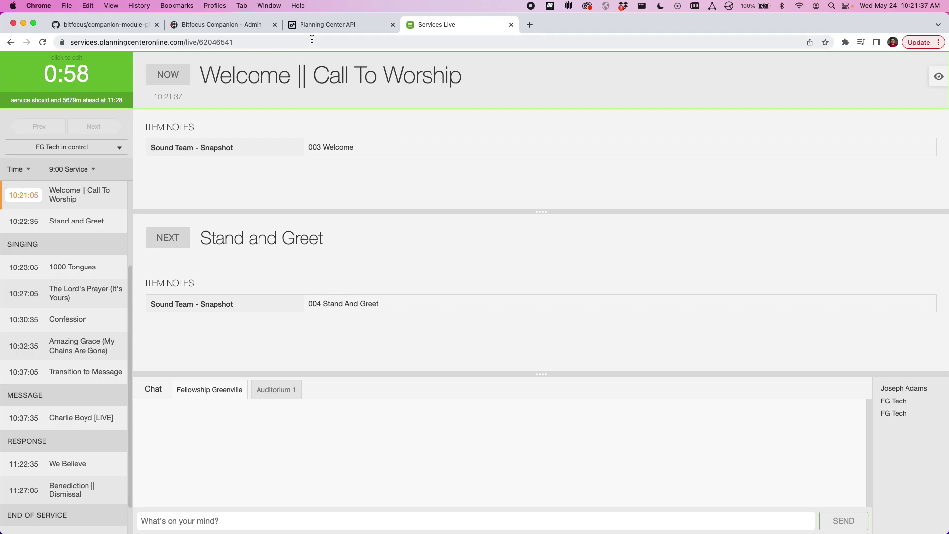
left_click(234, 25)
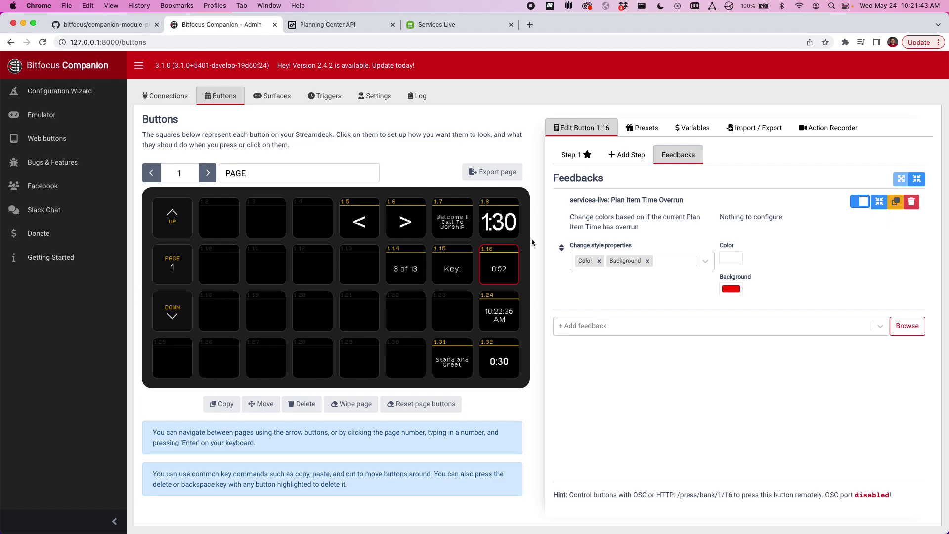
Read through the services-live variables with their current values and compare the item's remaining time with Services Live.
left_click(692, 129)
left_click(630, 218)
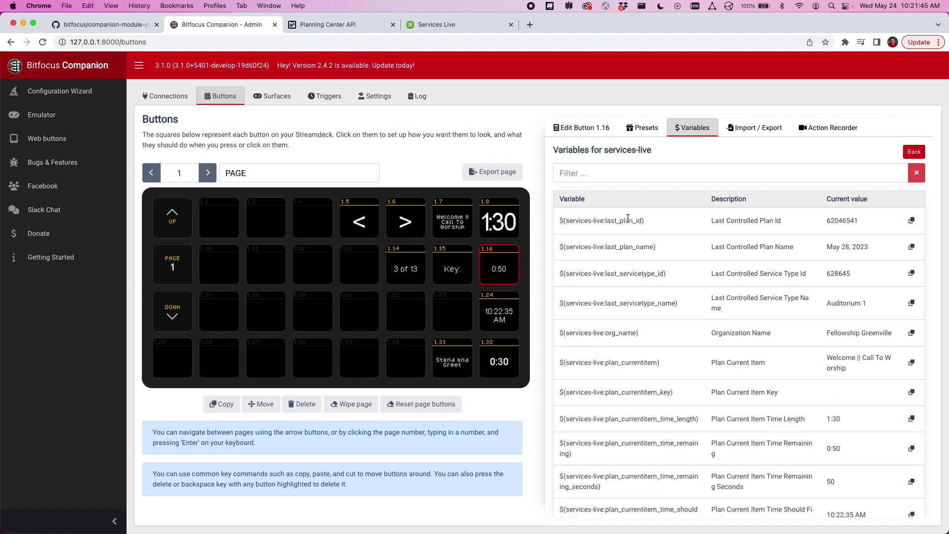
scroll(681, 293, "down", 1)
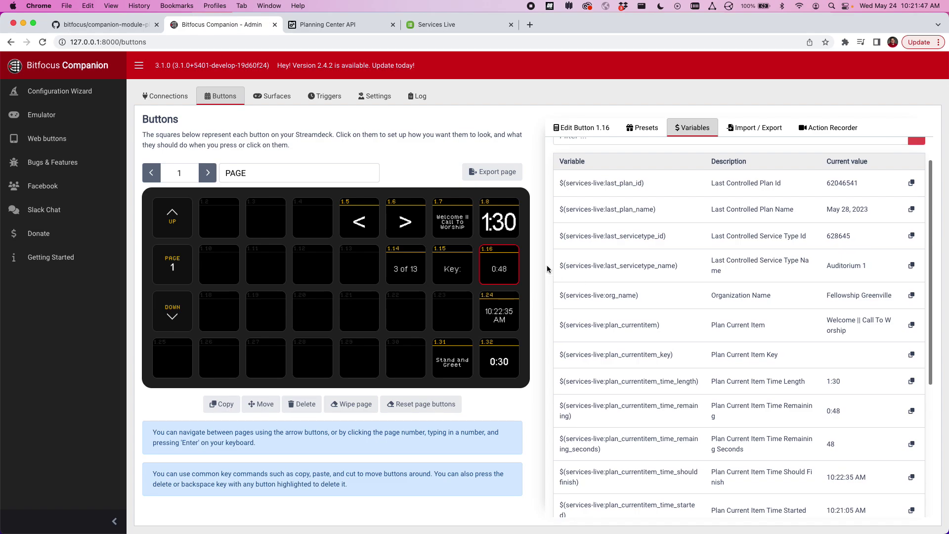
scroll(699, 304, "down", 1)
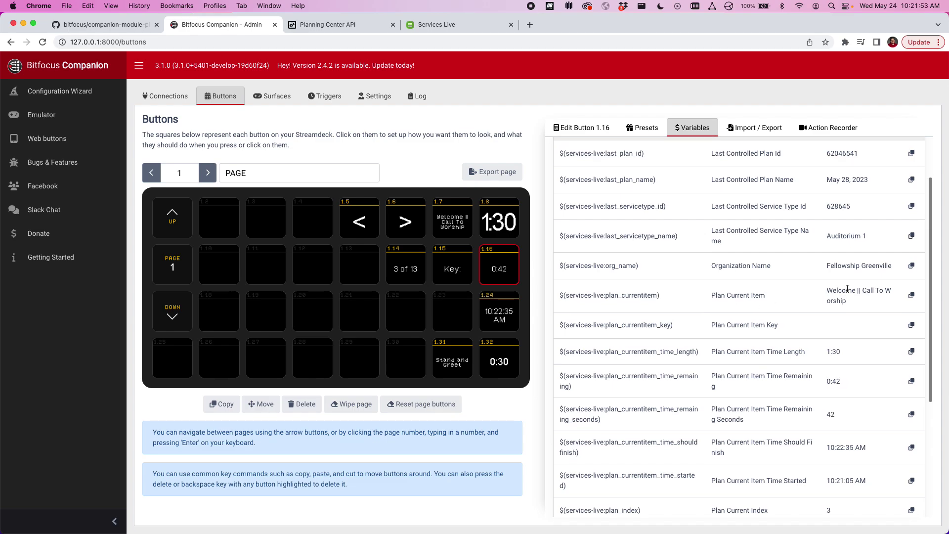
scroll(846, 292, "up", 1)
scroll(846, 292, "down", 2)
scroll(847, 291, "down", 1)
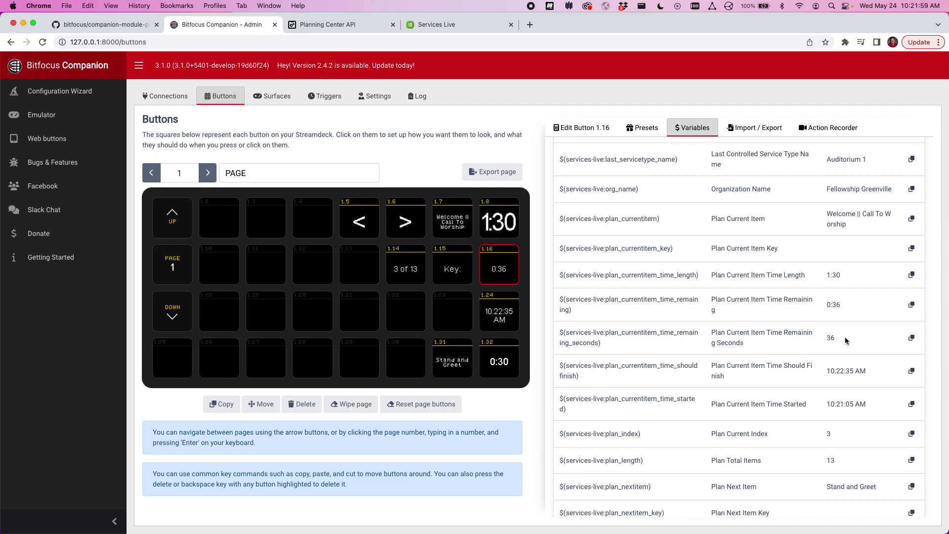
scroll(845, 340, "down", 4)
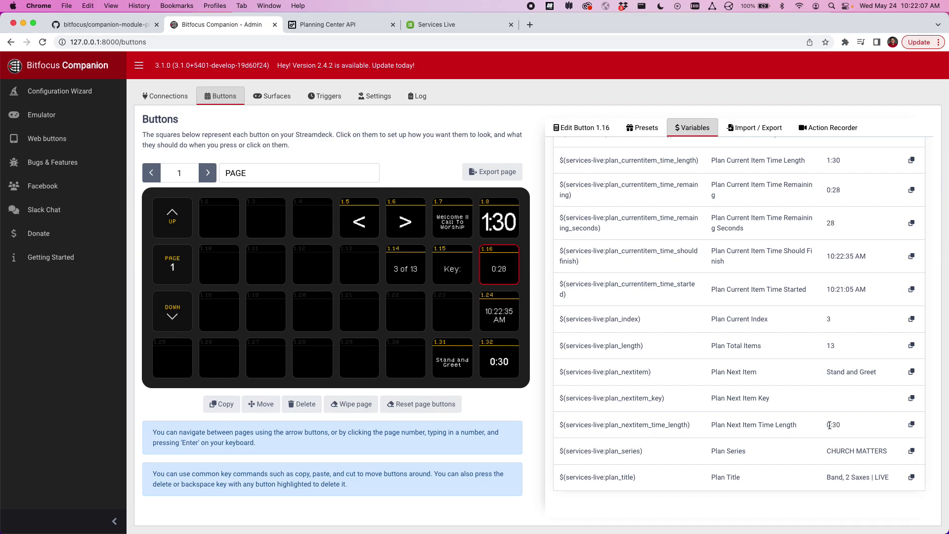
scroll(858, 419, "up", 2)
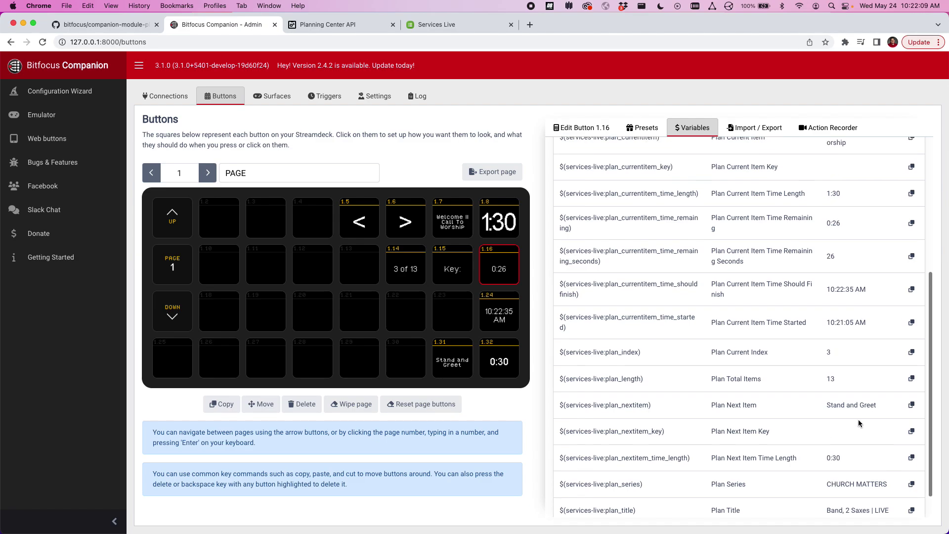
scroll(858, 419, "up", 10)
scroll(817, 316, "down", 15)
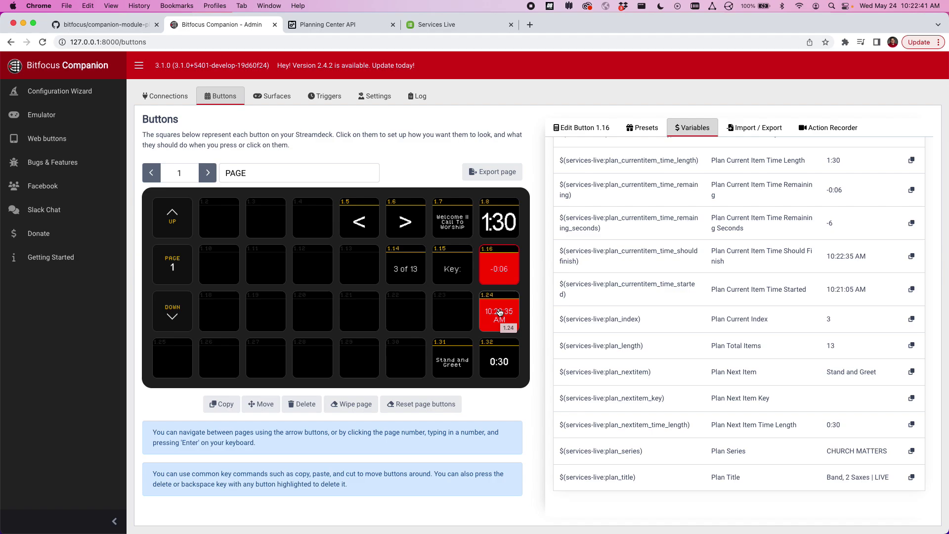
left_click(435, 26)
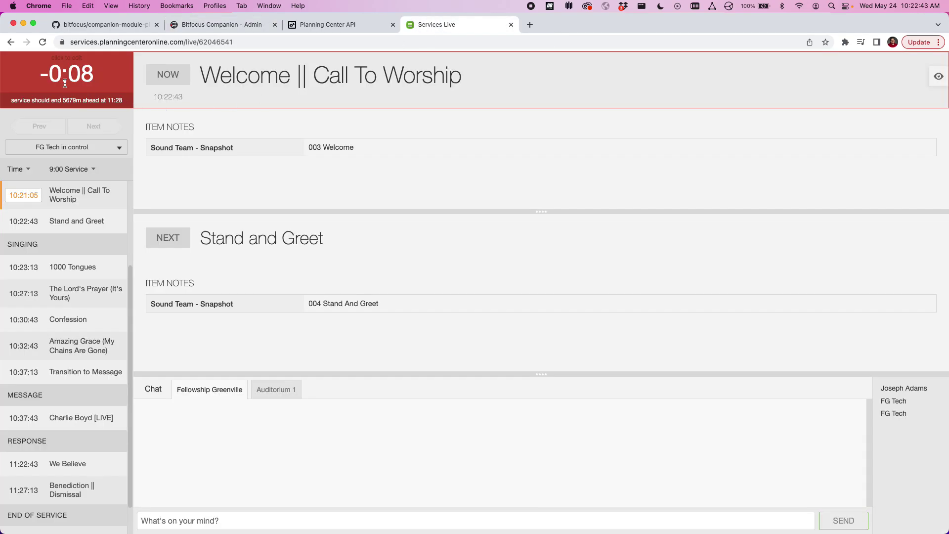
left_click(236, 24)
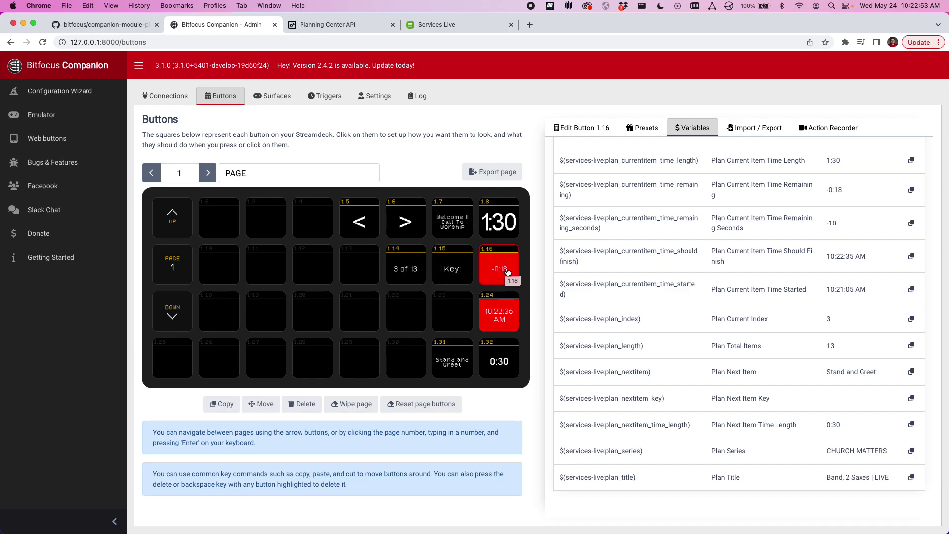
Check button 1.8, and advance the live plan to Stand and Greet with a test run of next-item button 1.6.
left_click(402, 221)
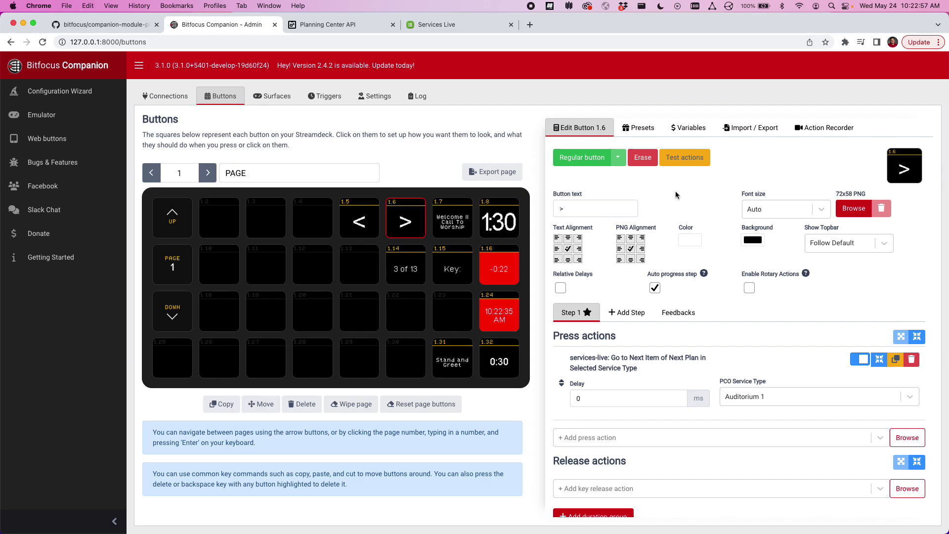
left_click(508, 226)
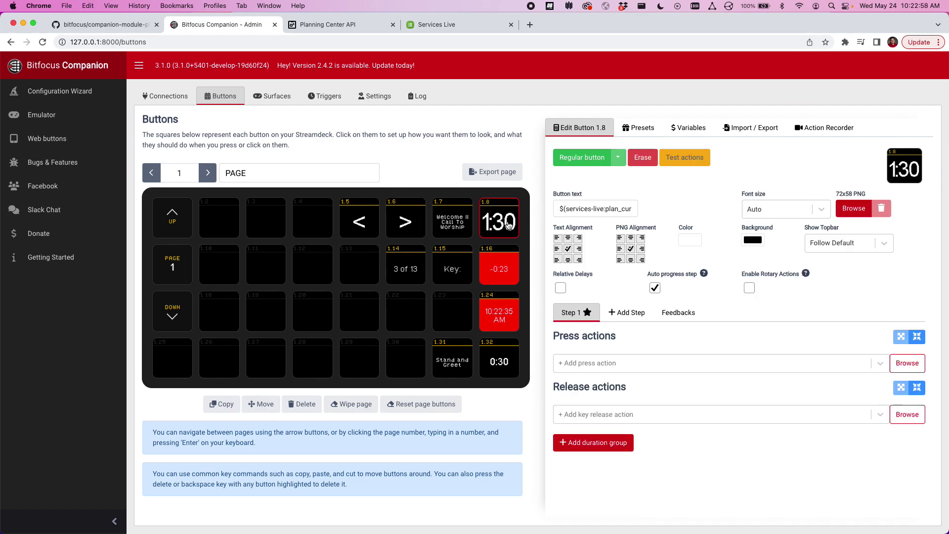
left_click(410, 223)
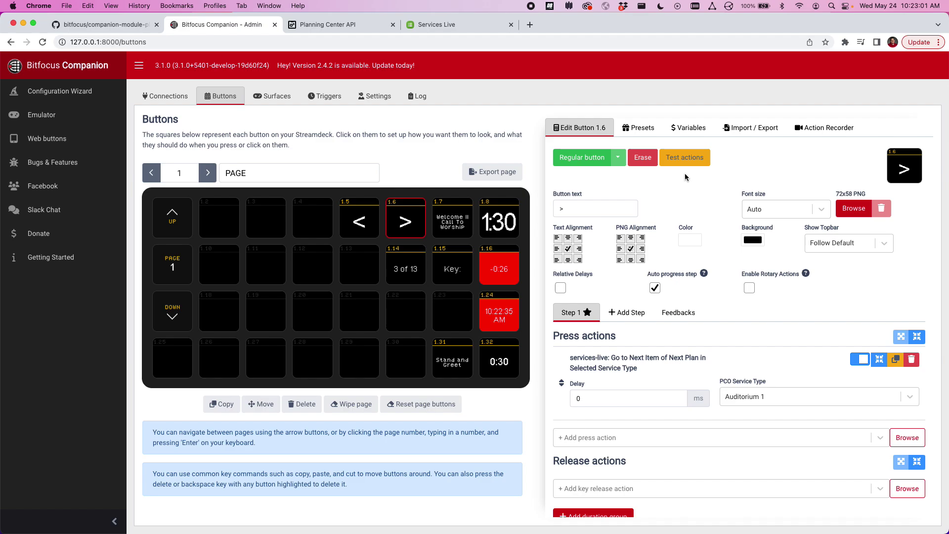
left_click(698, 157)
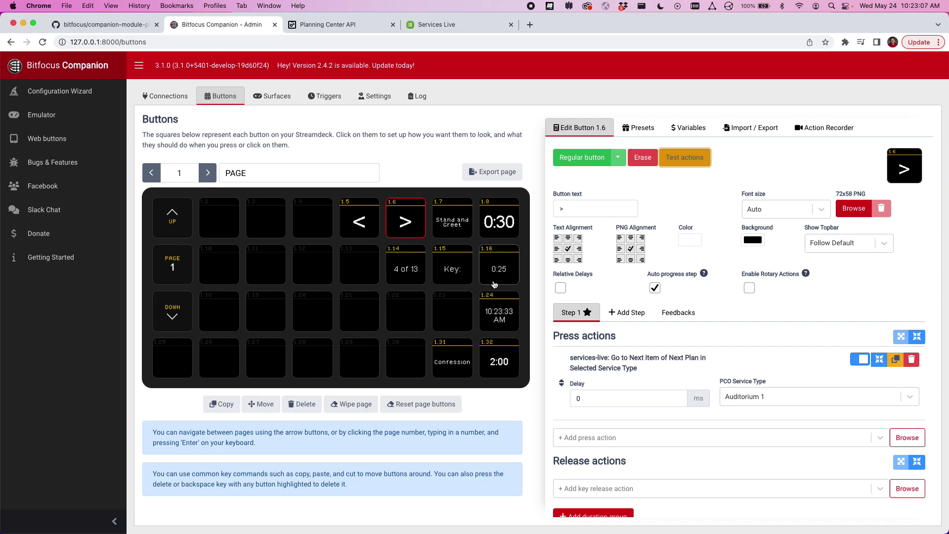
Test the actions of button 1.6 repeatedly to advance the live plan from Stand and Greet to its last item, Music || Slides.
left_click(692, 161)
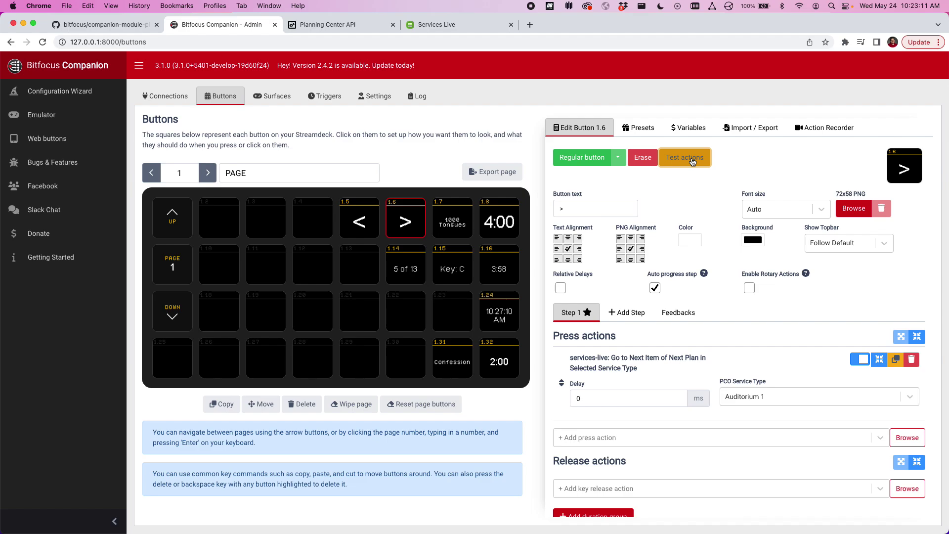
left_click(693, 161)
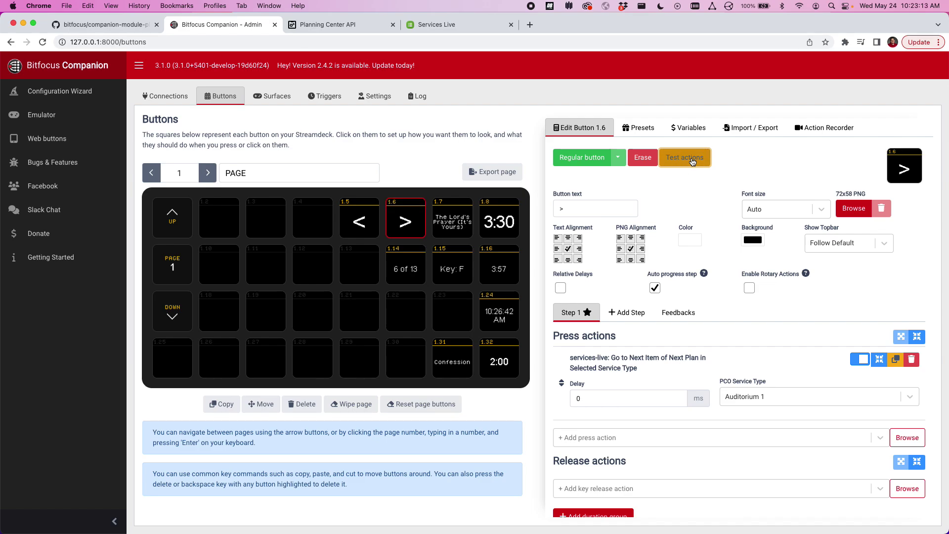
left_click(692, 161)
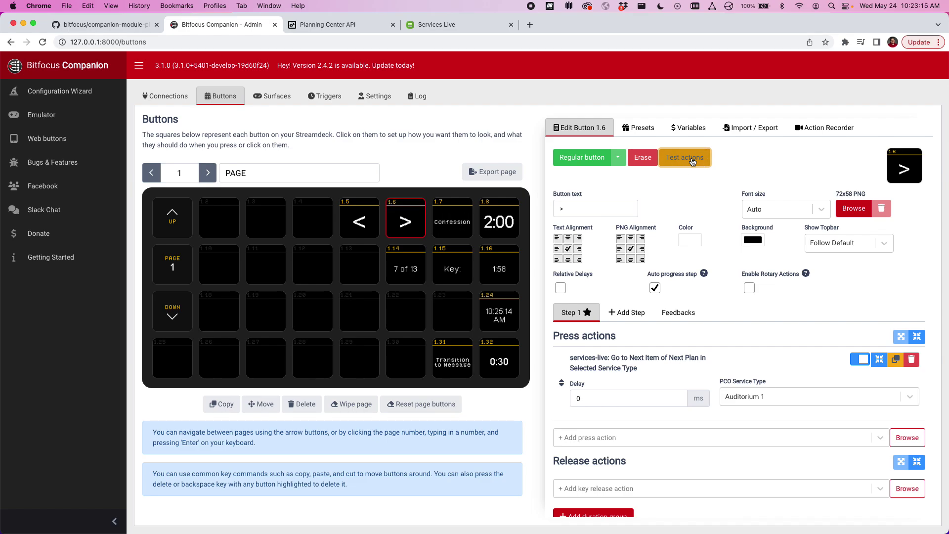
left_click(692, 161)
left_click(693, 162)
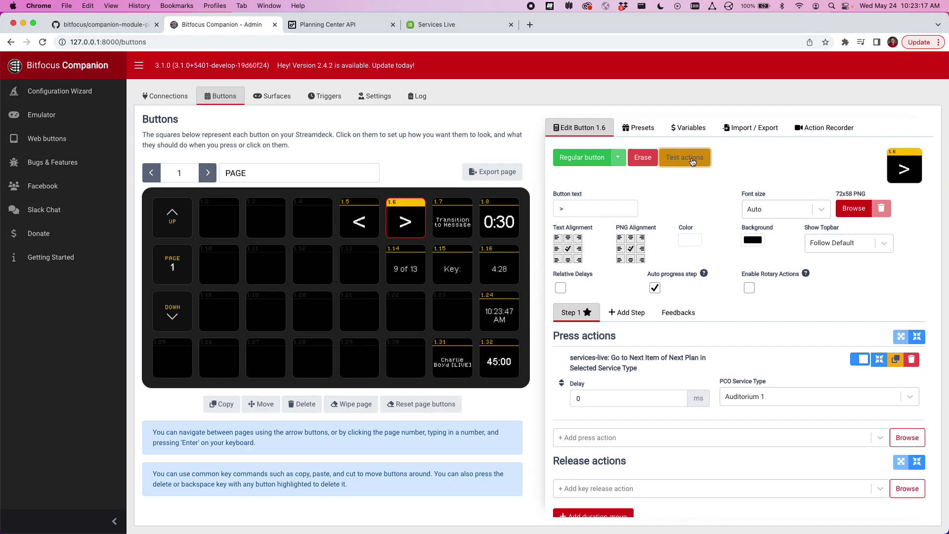
left_click(692, 162)
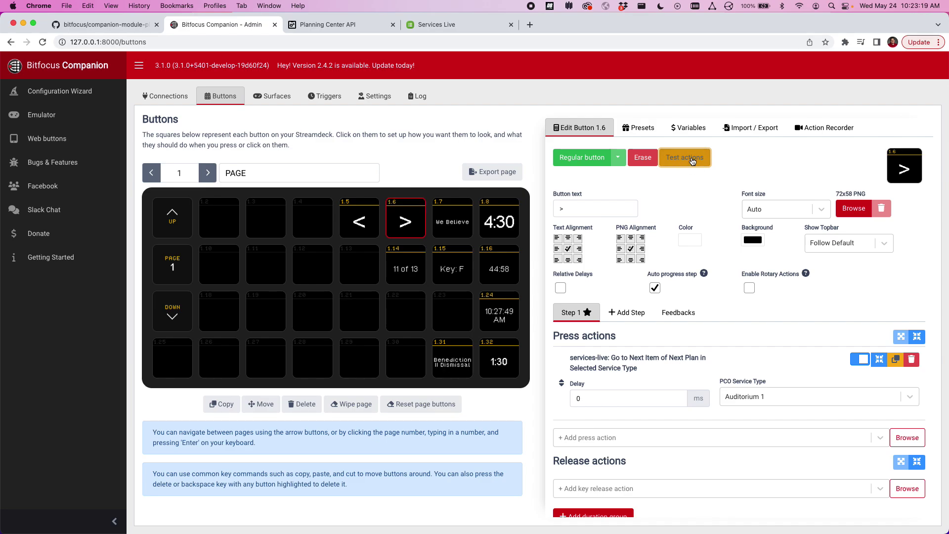
left_click(692, 162)
left_click(692, 162)
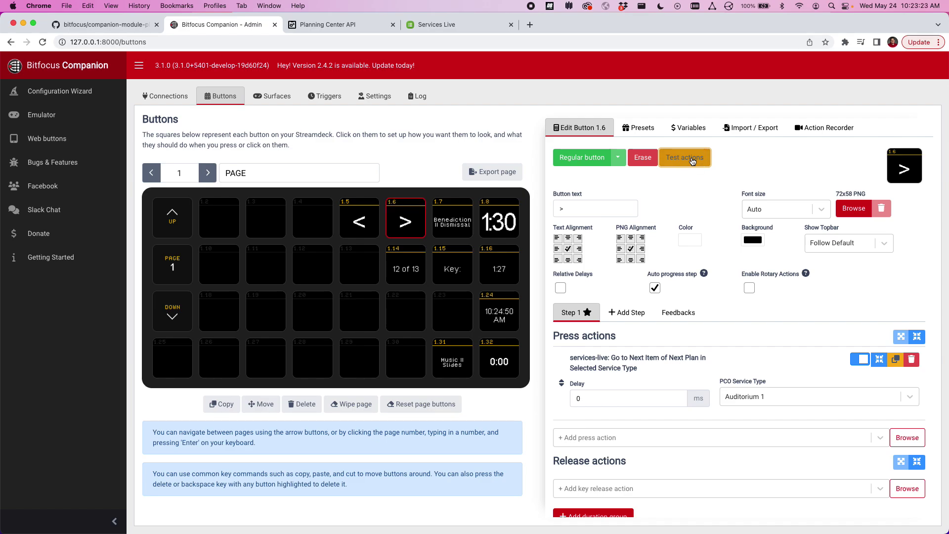
left_click(693, 161)
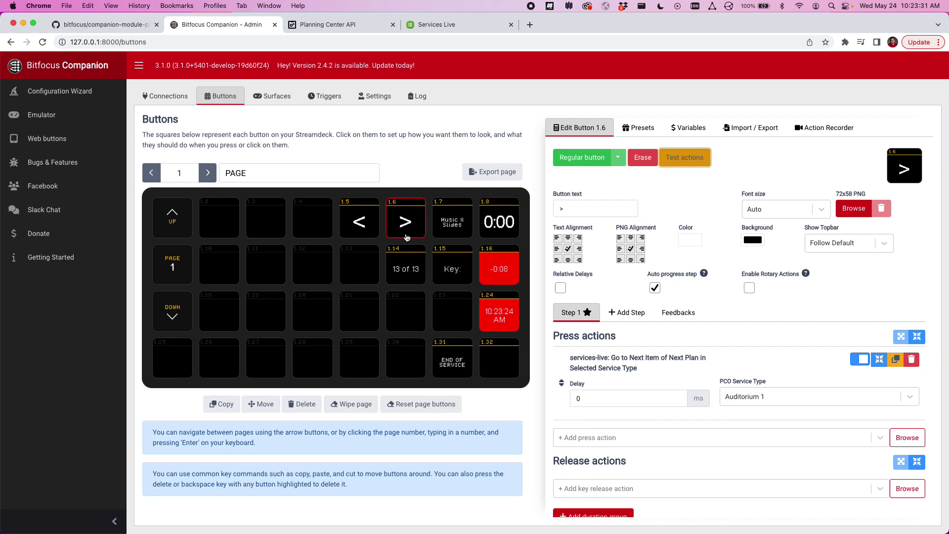
Move past the plan's last item with button 1.6, check Services Live, and test the button's actions again in Companion.
left_click(680, 161)
left_click(424, 25)
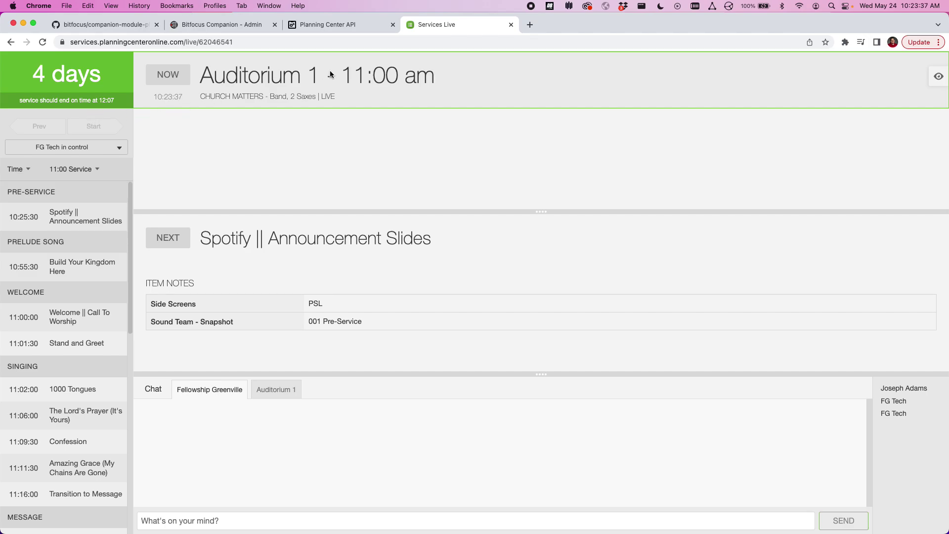
left_click(246, 27)
left_click(684, 165)
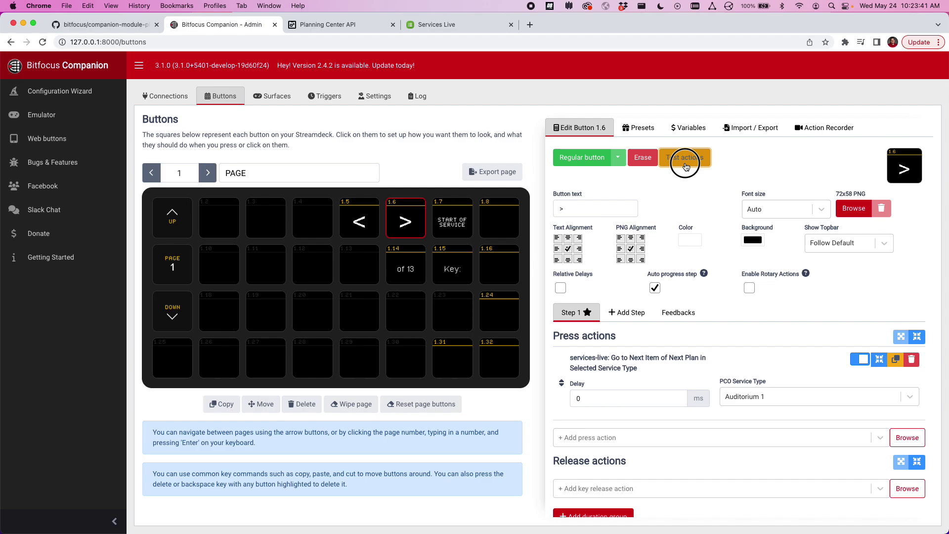